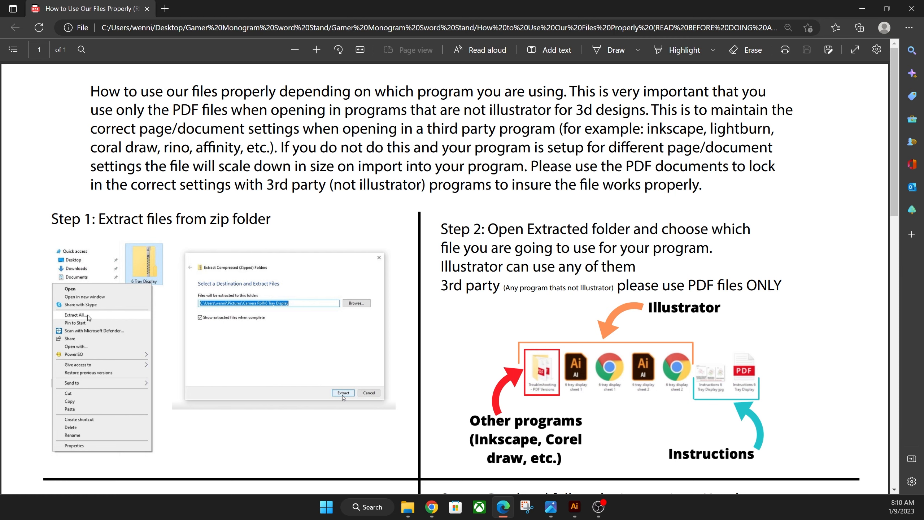
Read through the How to Use Our Files Properly guide down to the closing note, and close it
scroll(609, 346, "down", 2)
scroll(659, 337, "down", 6)
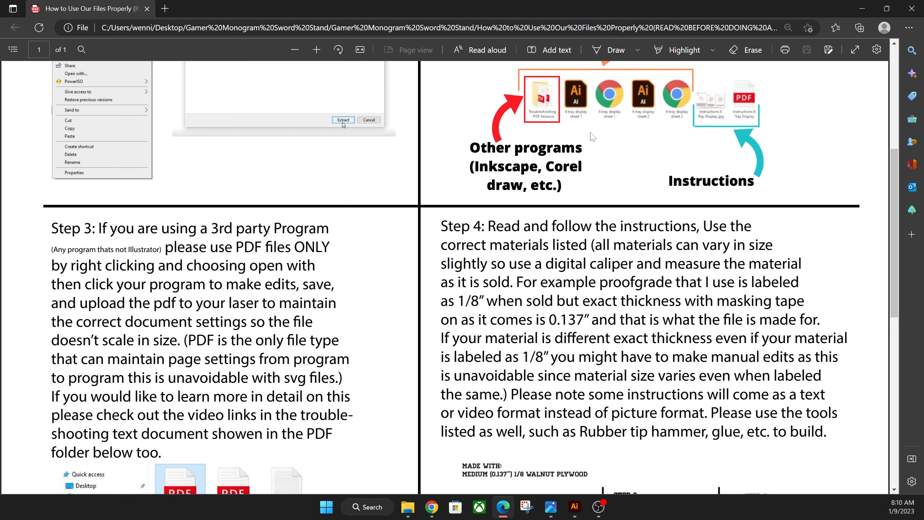
scroll(662, 192, "down", 6)
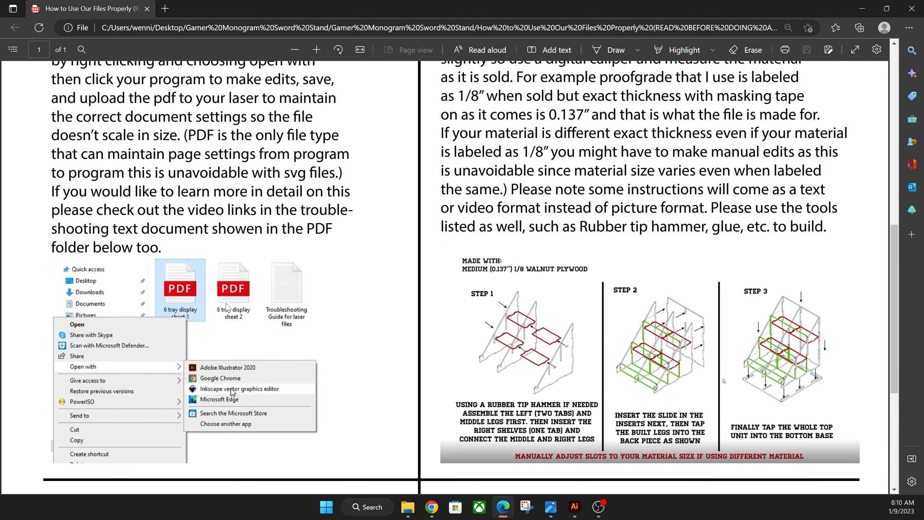
scroll(587, 385, "down", 7)
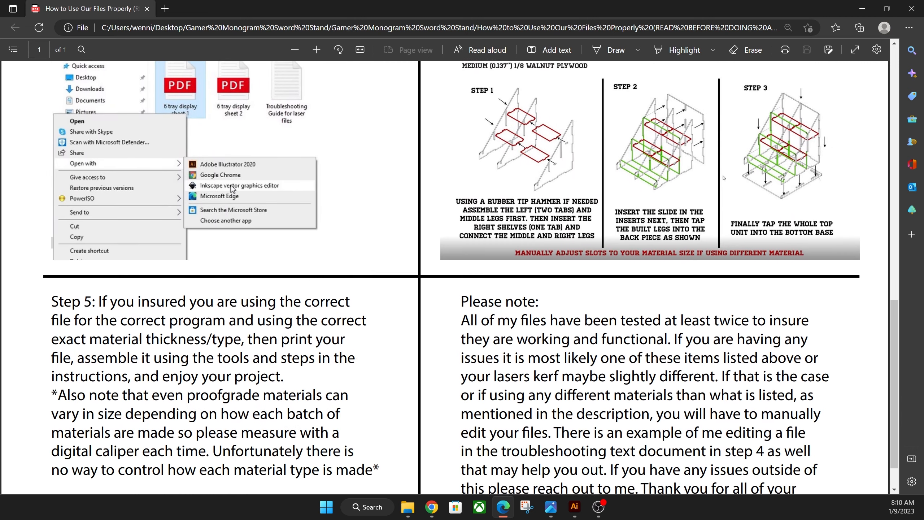
left_click(912, 8)
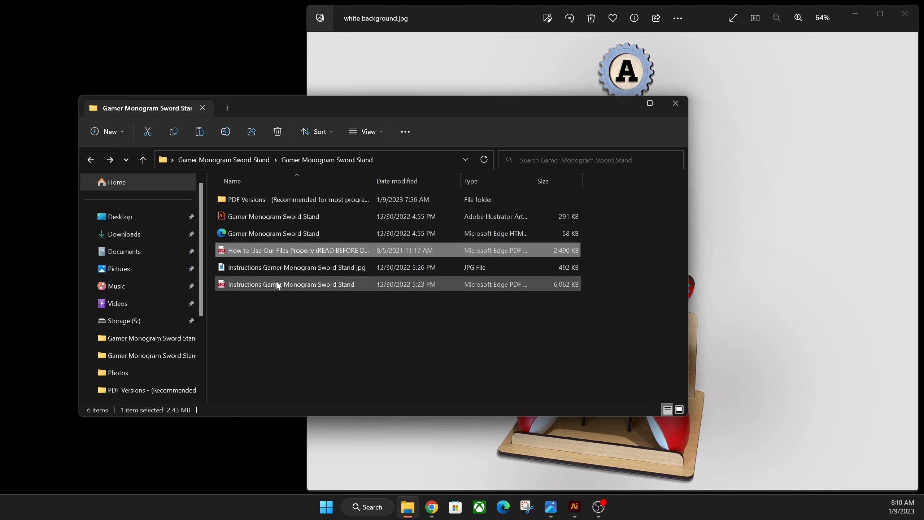
Open the Instructions Gamer Monogram Sword Stand PDF, review its three assembly steps, and close it along with the folder window
double_click(319, 285)
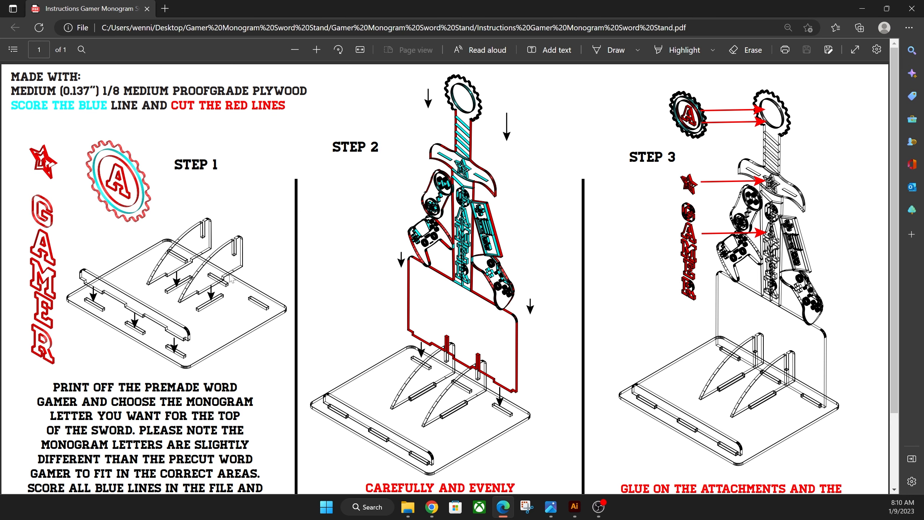
scroll(230, 279, "down", 2)
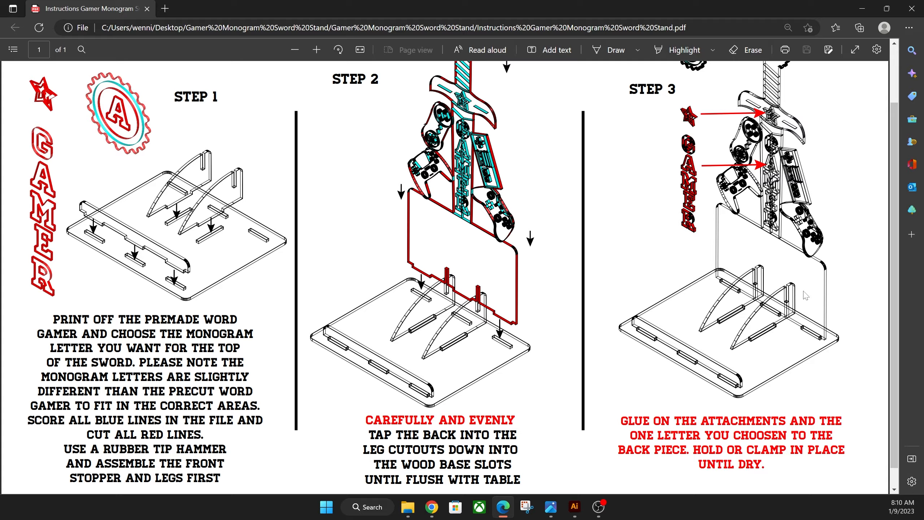
scroll(805, 296, "up", 2)
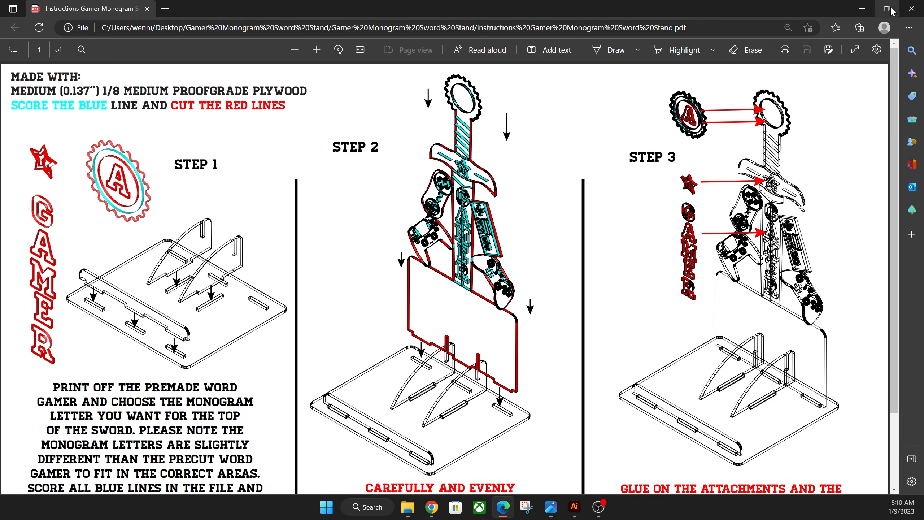
left_click(911, 8)
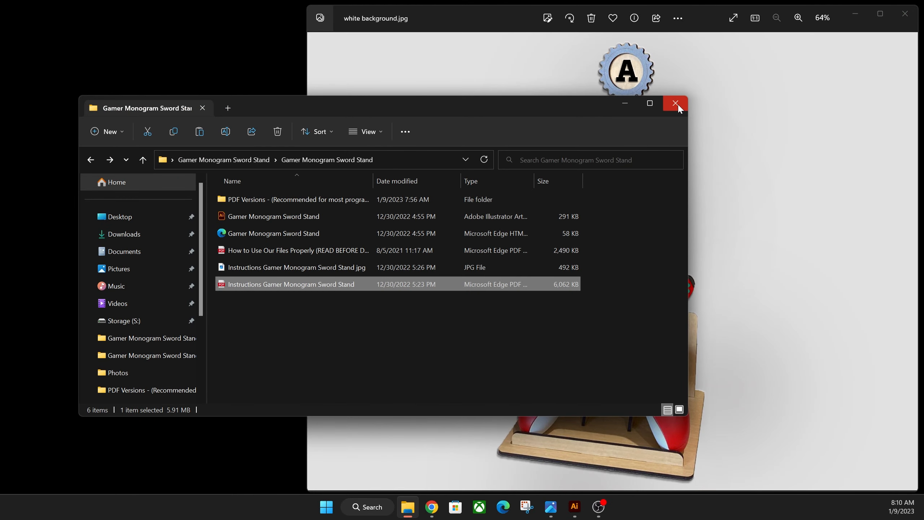
left_click(676, 103)
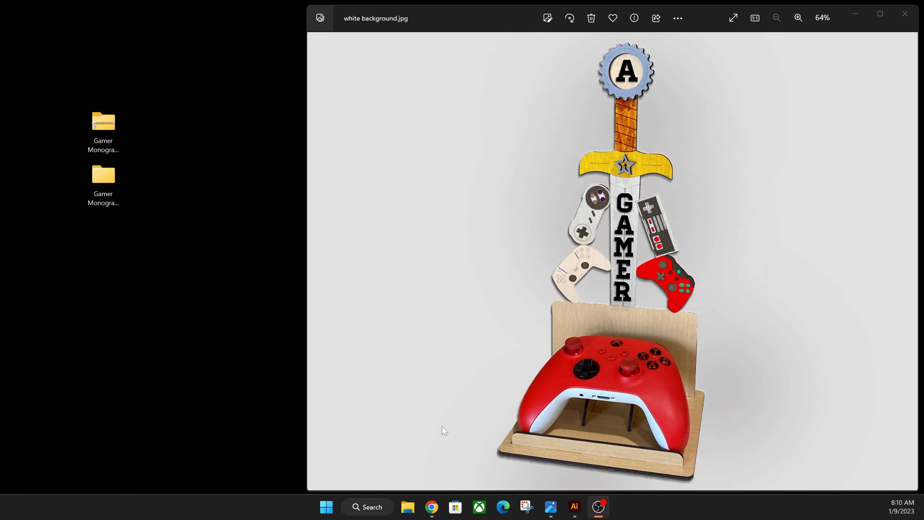
Switch to the Glowforge design in Chrome and check the available color schemes in the preferences without changing them
left_click(431, 509)
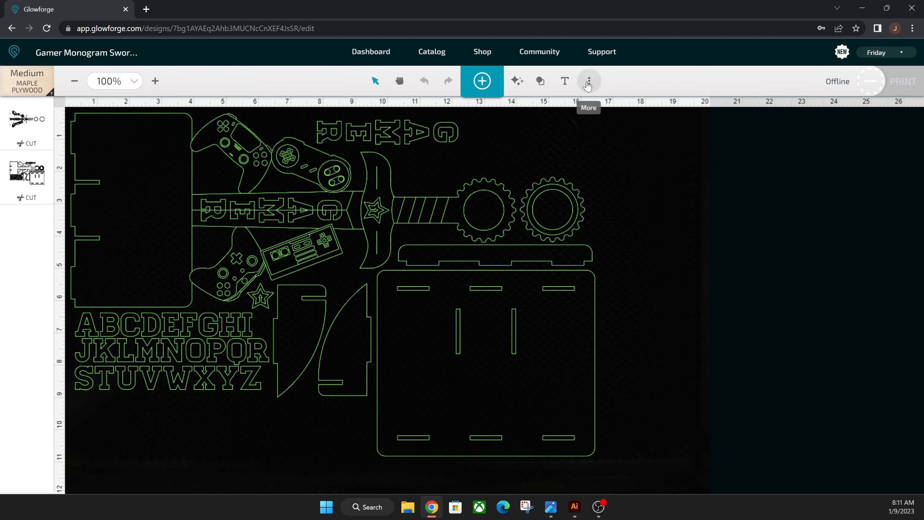
left_click(589, 81)
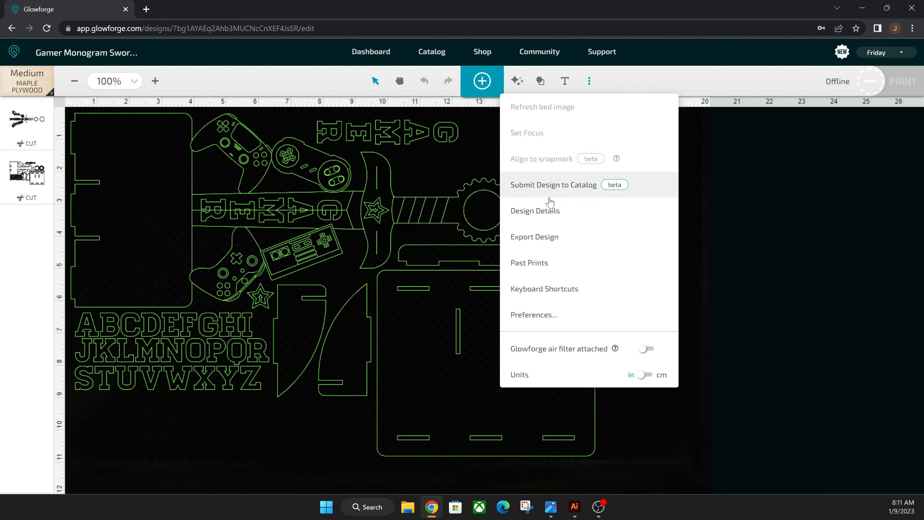
left_click(529, 314)
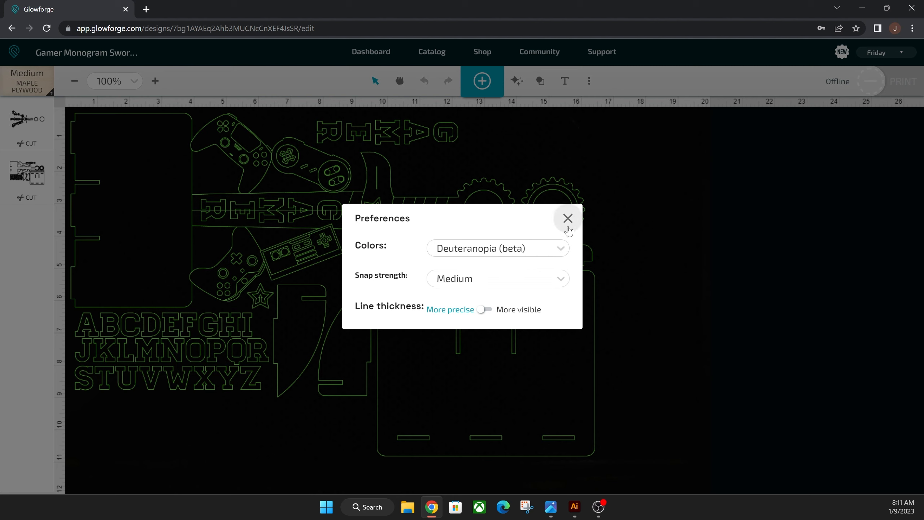
left_click(561, 248)
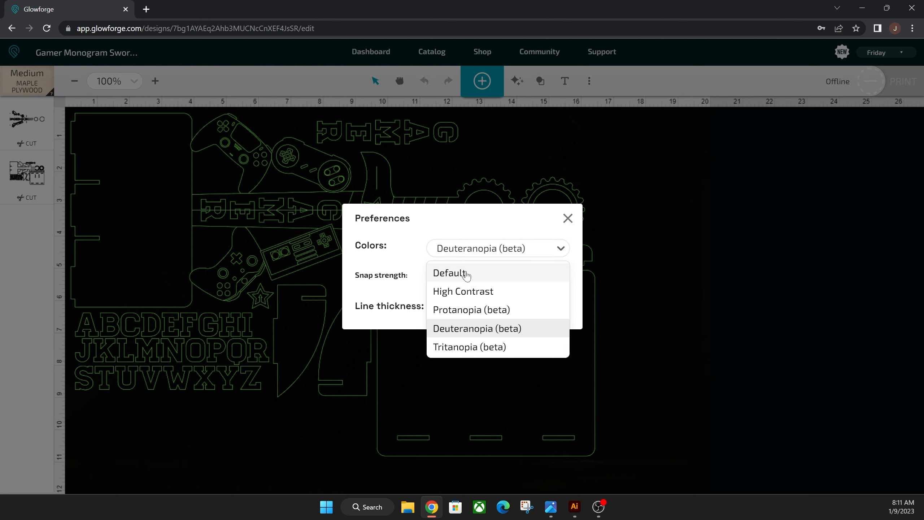
left_click(567, 218)
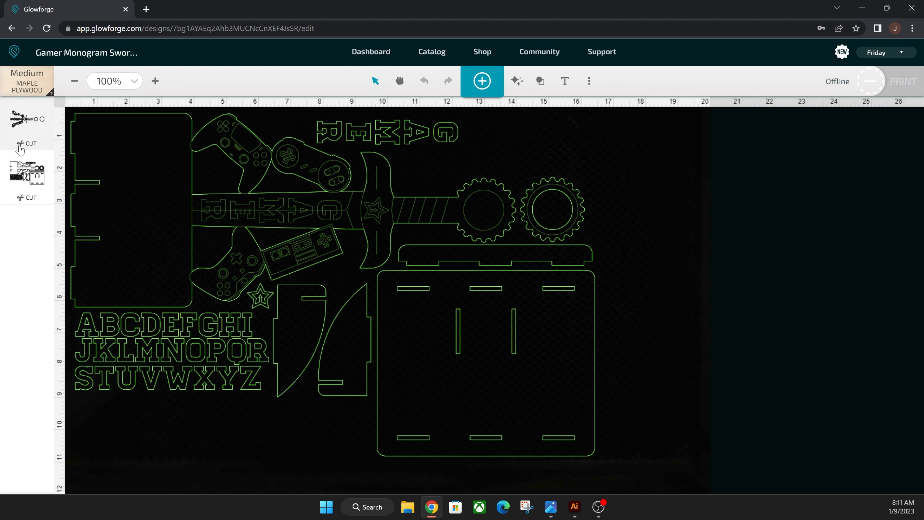
Check the material list, keeping Medium Maple Plywood, and set the sword and controller detail lines to Score
left_click(22, 87)
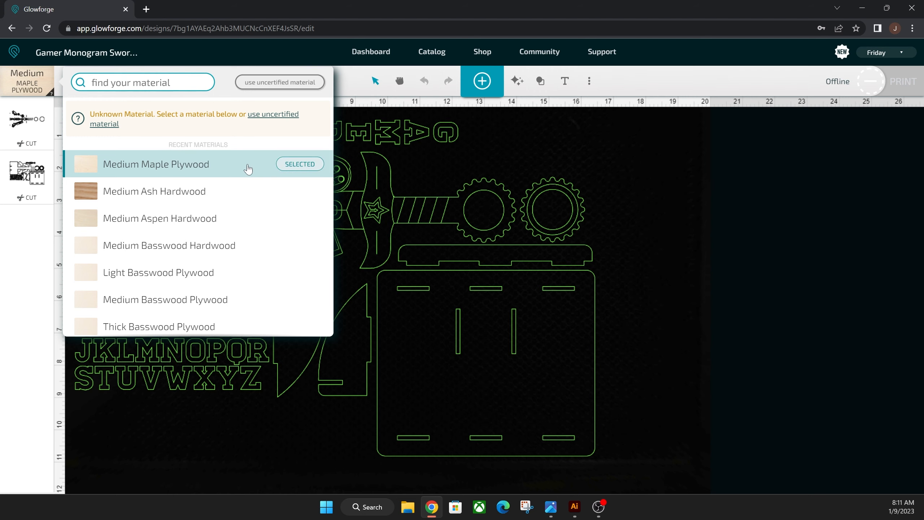
left_click(32, 90)
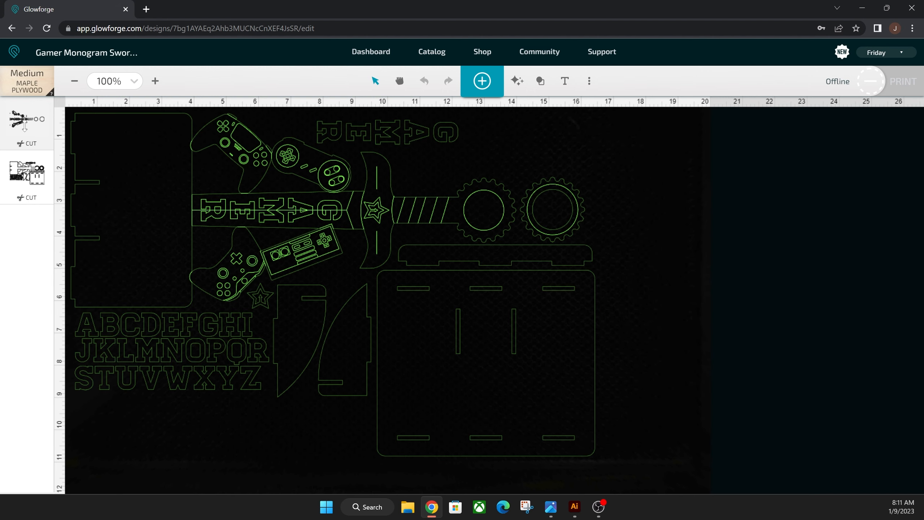
left_click(25, 126)
left_click(164, 115)
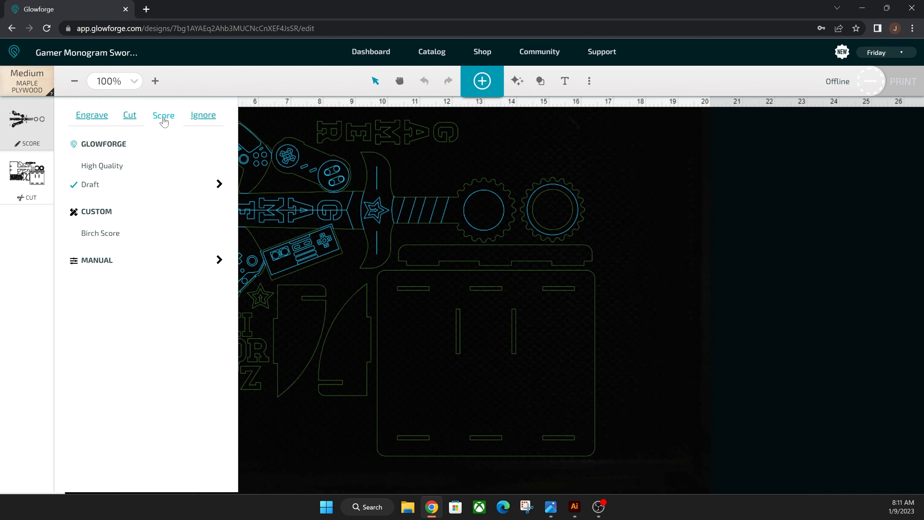
left_click(480, 161)
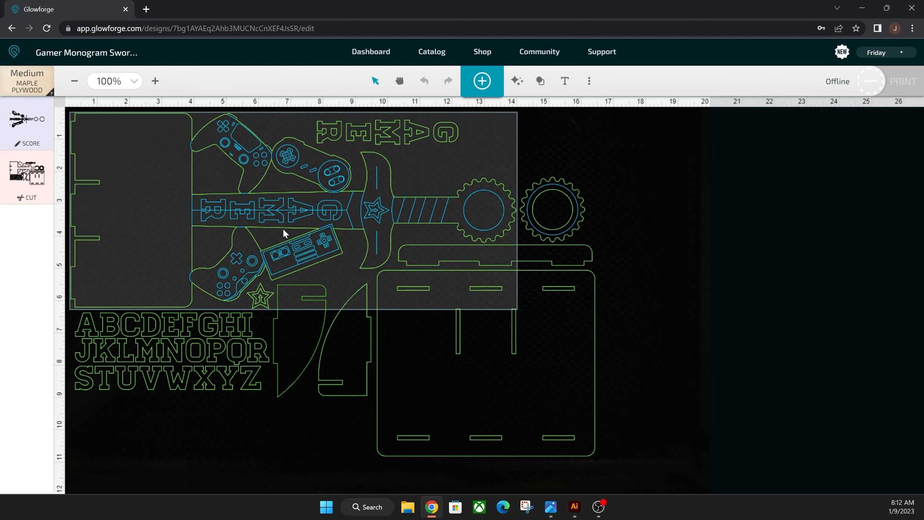
Ungroup the large sword back piece so its individual score lines can be selected separately
right_click(195, 222)
left_click(176, 220)
left_click(289, 208)
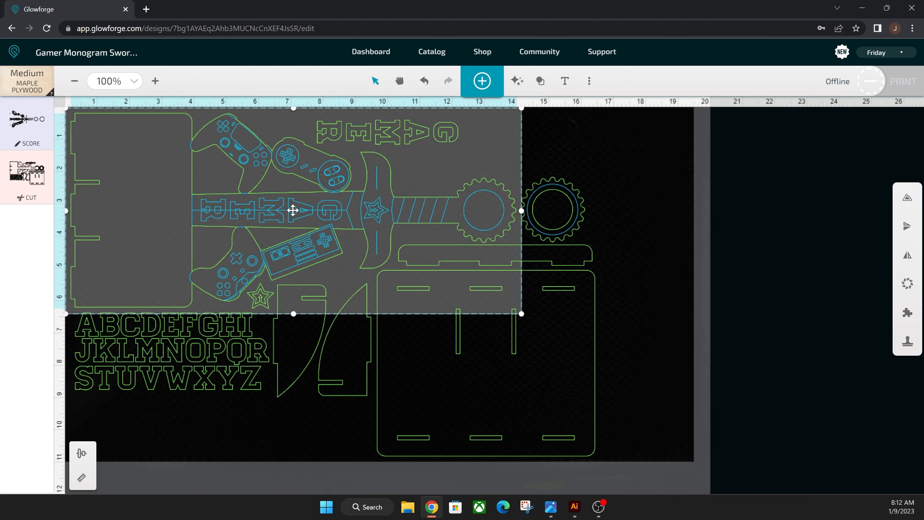
right_click(270, 215)
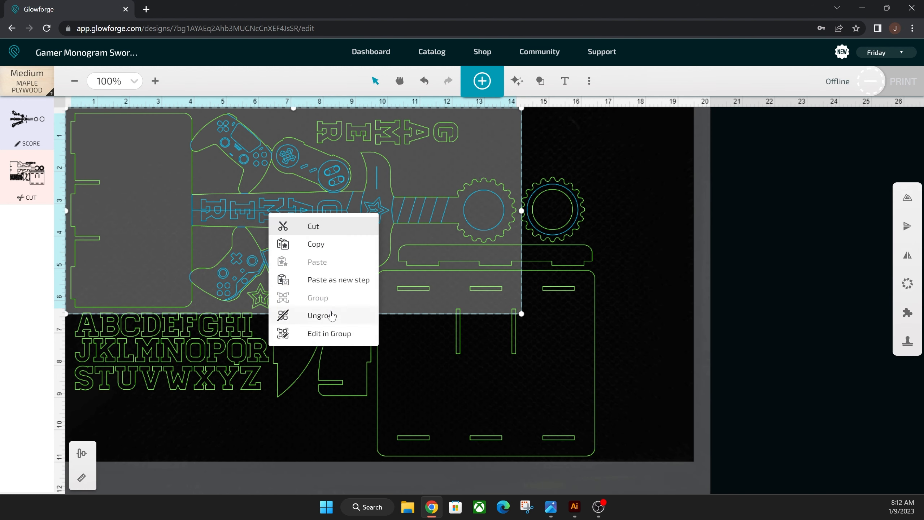
left_click(326, 320)
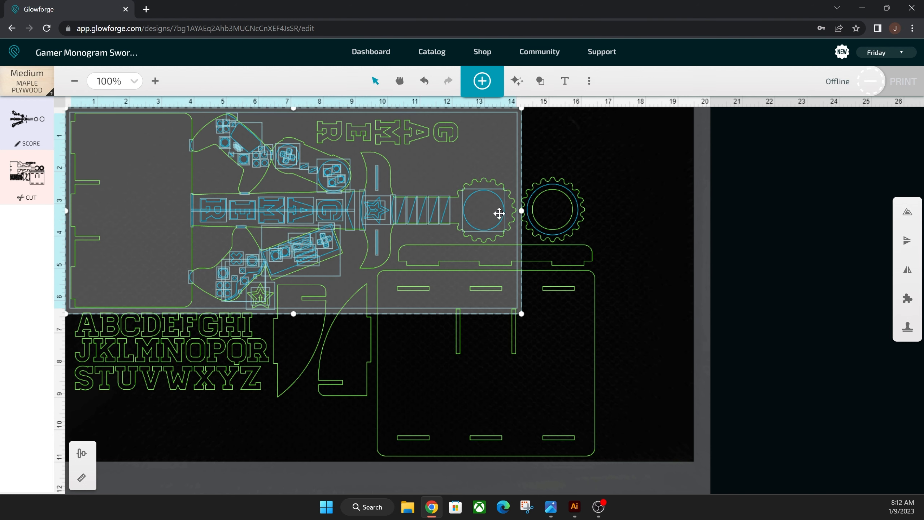
left_click(625, 242)
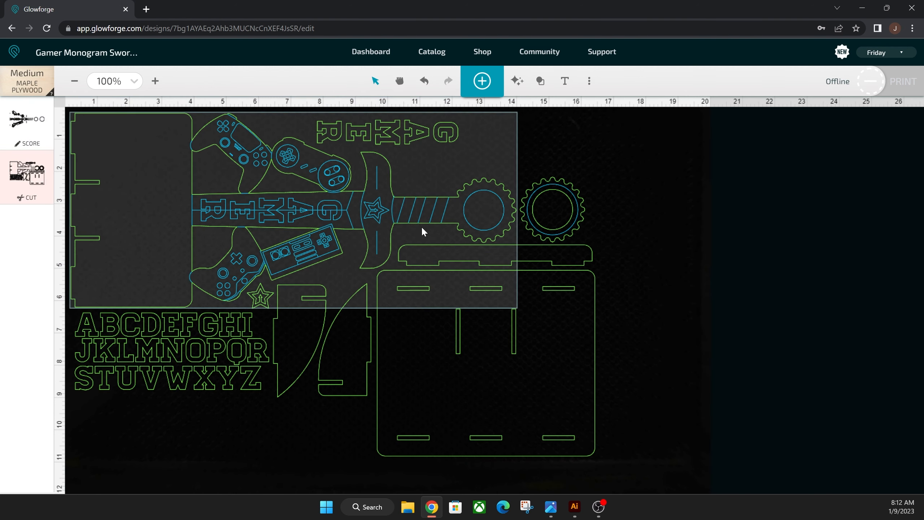
Delete the scored GAMER letters from the sword blade and the separate GAMER cut-out letters above the sword
left_click(331, 218)
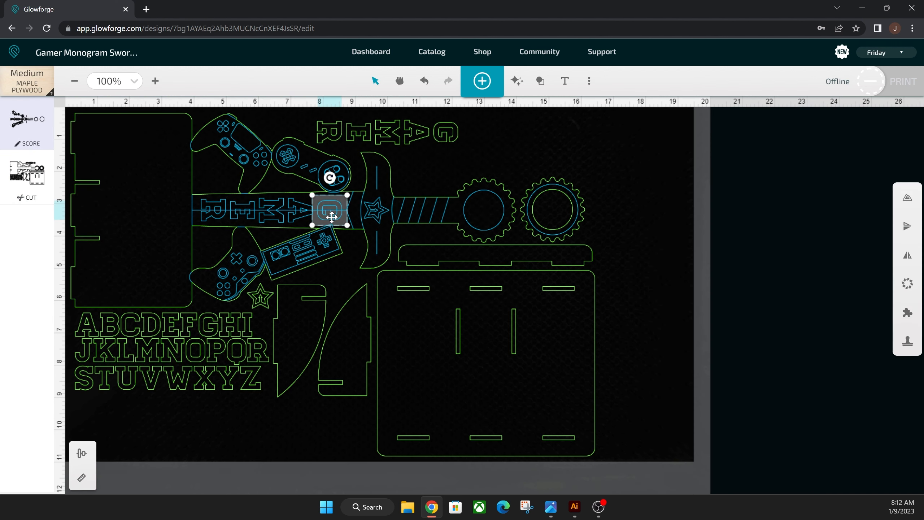
key("Delete")
left_click(303, 215)
key("Delete")
left_click(282, 218)
key("Delete")
left_click(252, 216)
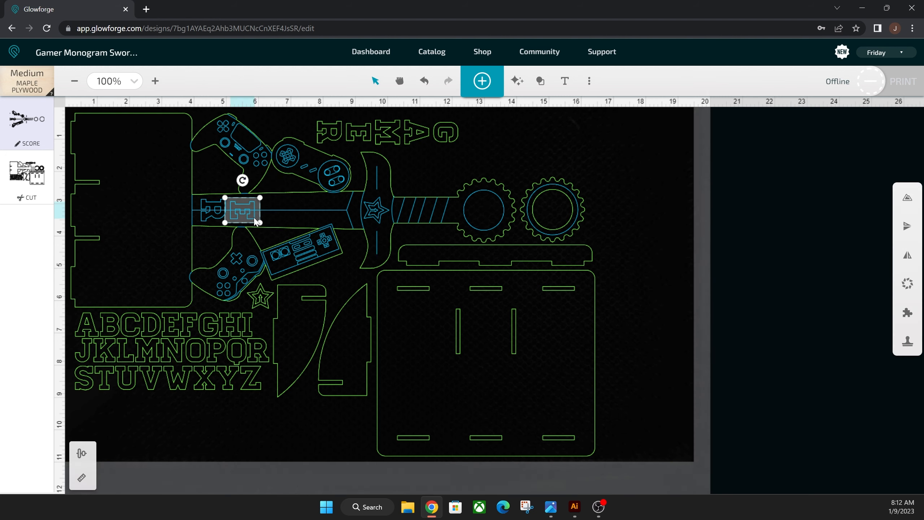
key("Delete")
left_click(209, 219)
key("Delete")
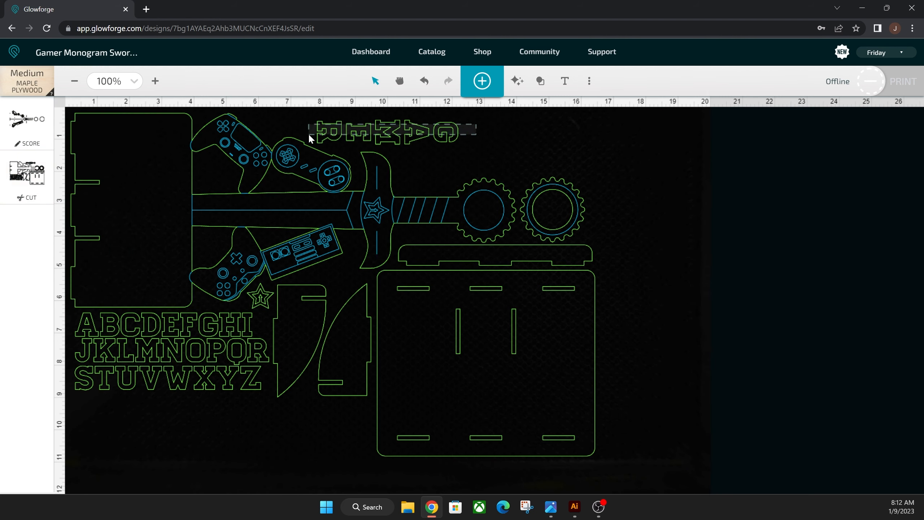
left_click(320, 129)
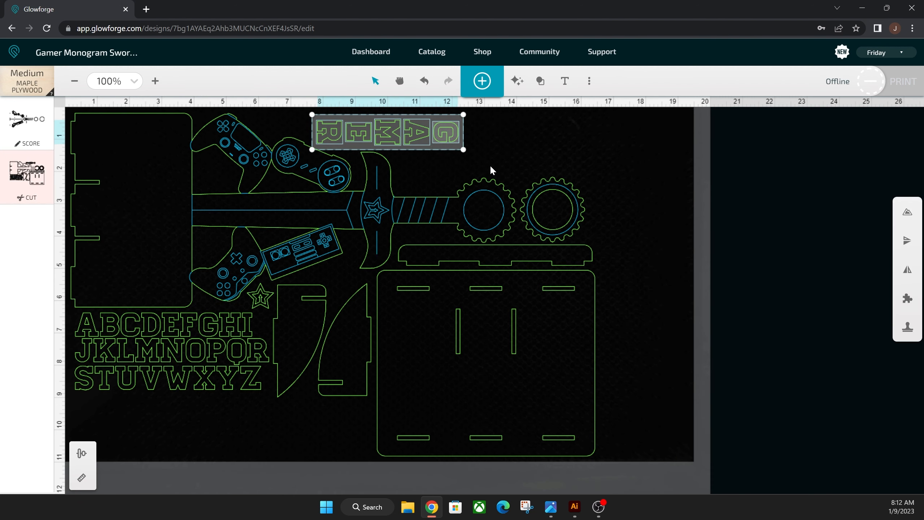
key("Delete")
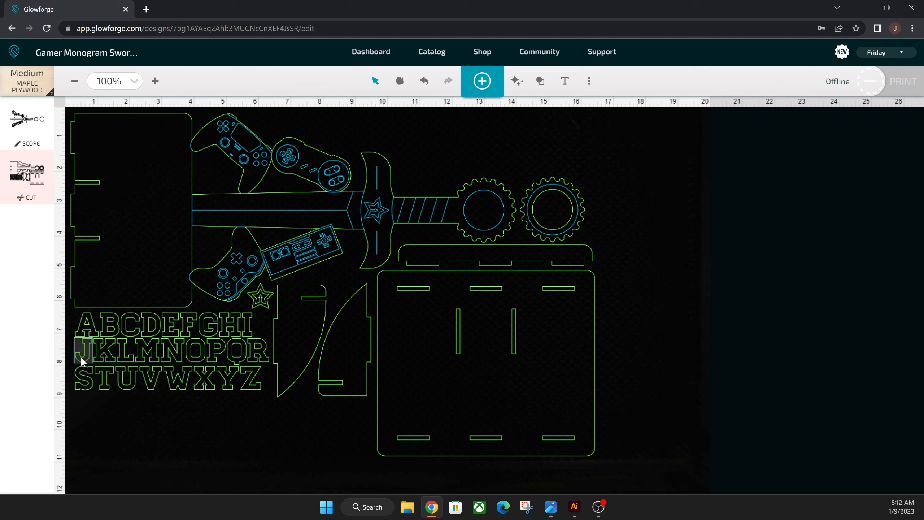
Move the letter J to the empty area above the toothed rings and delete the rest of the alphabet
left_click_drag(81, 356, 617, 164)
left_click_drag(253, 415, 80, 329)
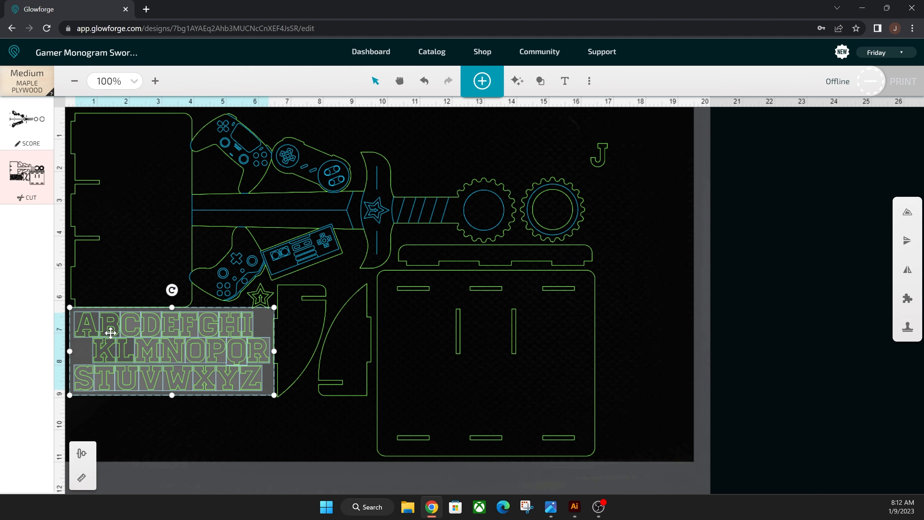
key("Delete")
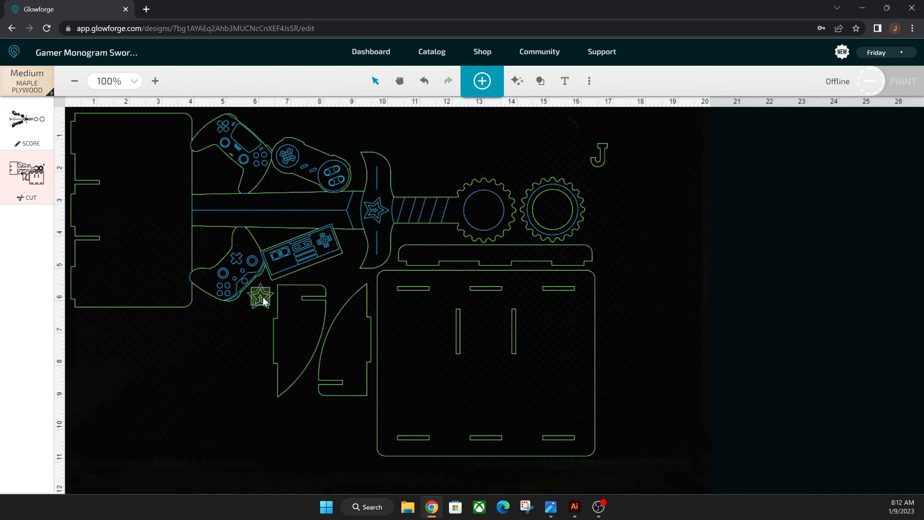
Delete the loose star cut-out and both parts of the scored star on the sword's guard
left_click(272, 292)
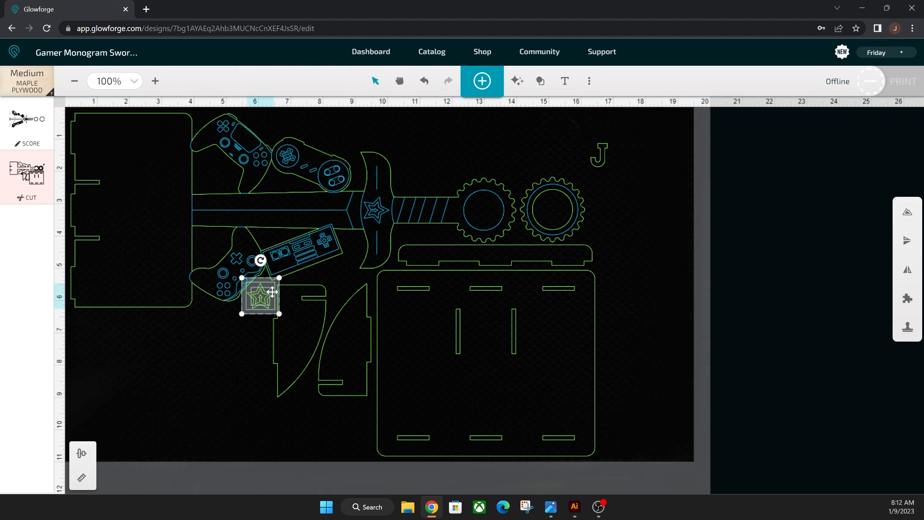
key("Delete")
left_click(385, 211)
key("Delete")
left_click(381, 213)
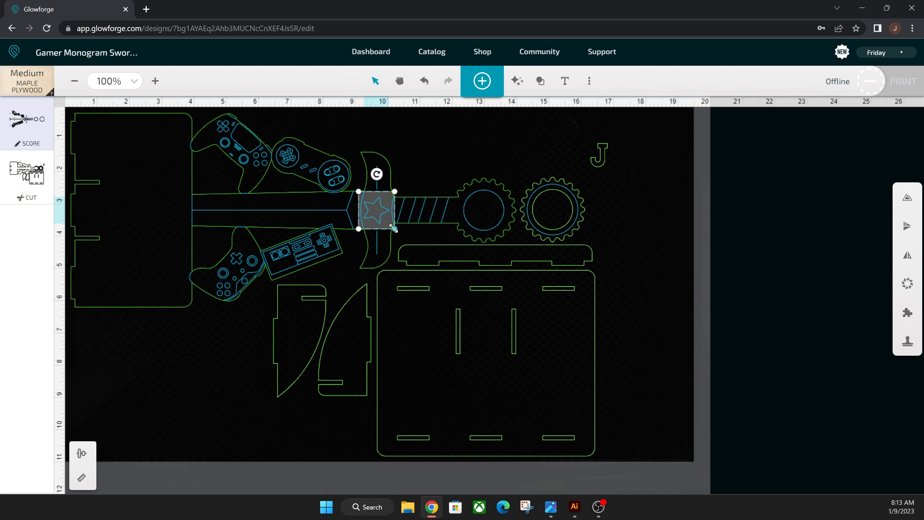
key("Delete")
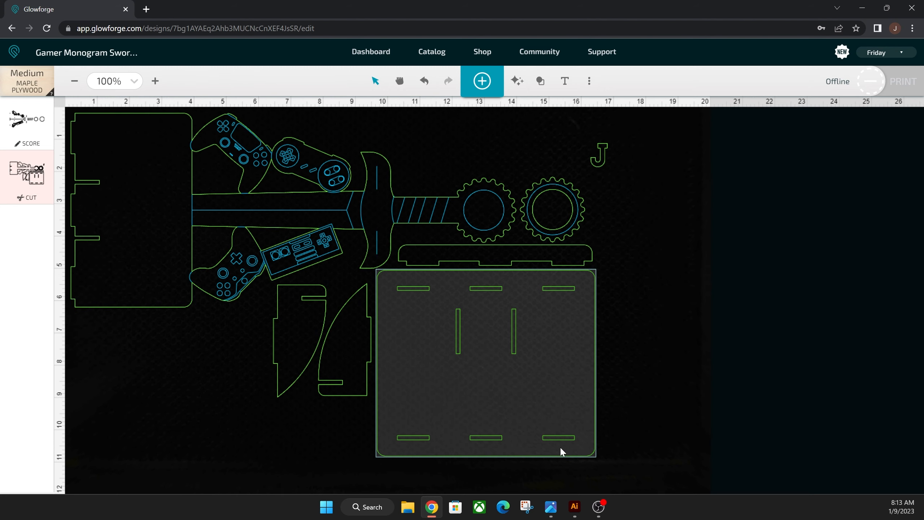
Check the photo of the finished stand in white background.jpg and ungroup the slotted base plate in Glowforge
left_click(552, 509)
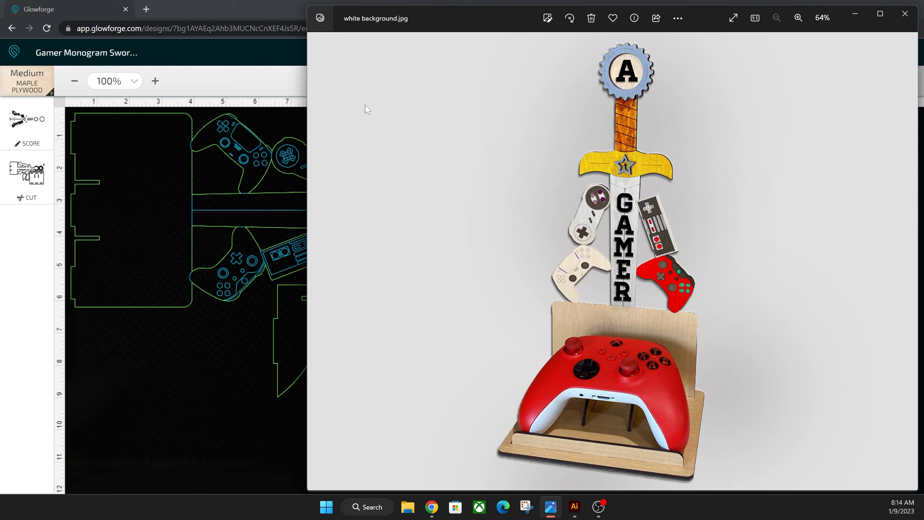
left_click(228, 14)
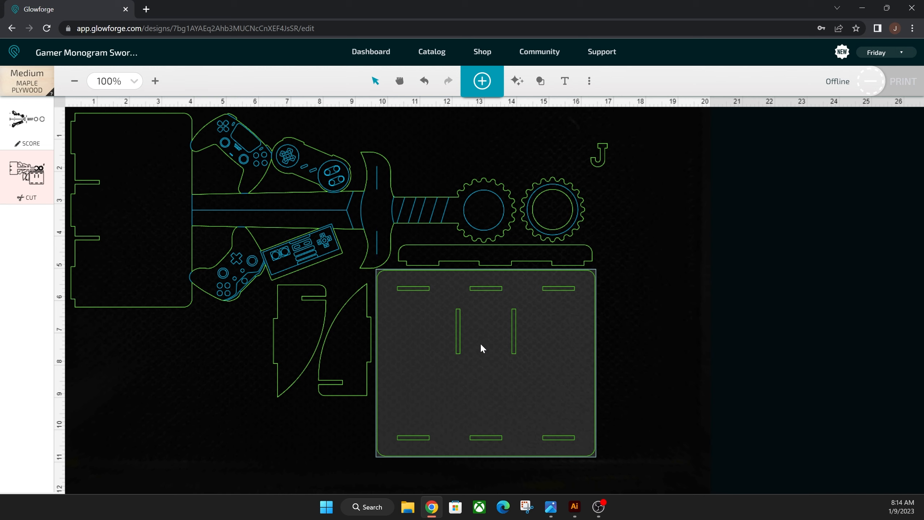
left_click(480, 342)
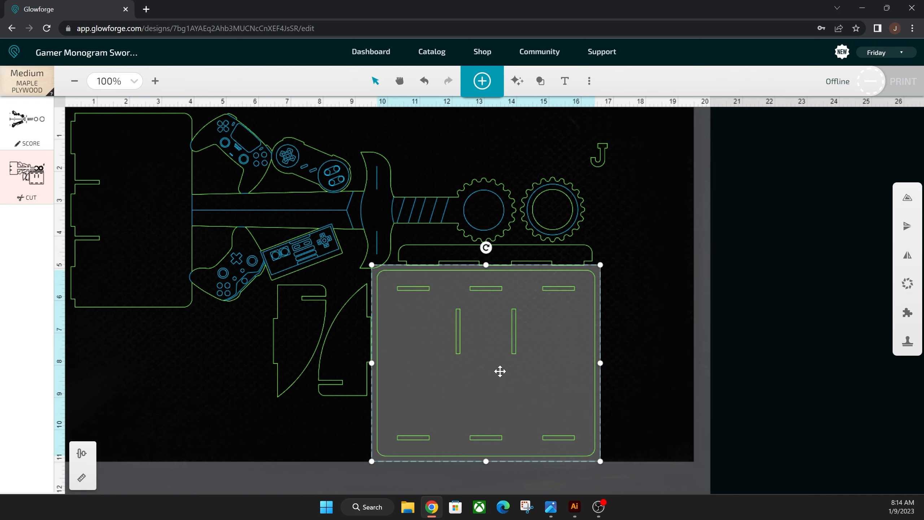
right_click(501, 374)
left_click(568, 454)
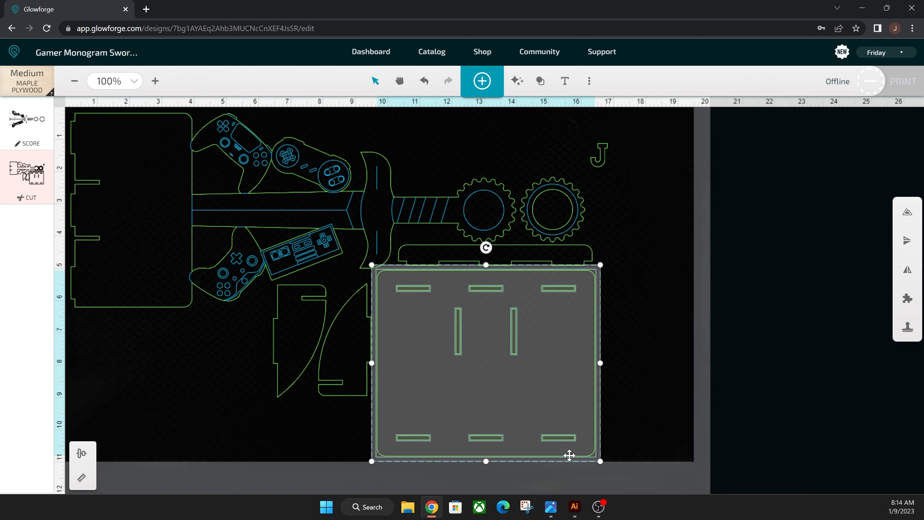
Move the row of three slots at the base plate's lower edge up by about half an inch
left_click(557, 436)
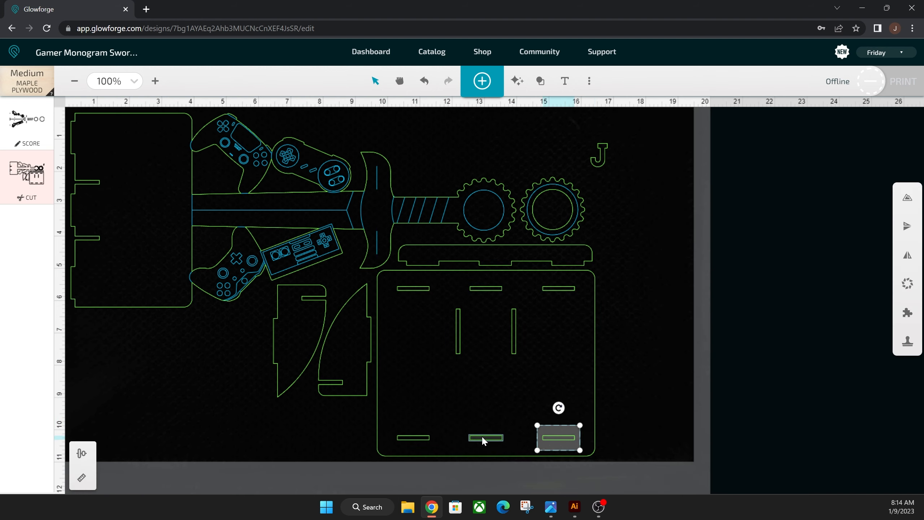
left_click(483, 437, "shift")
left_click(423, 436, "shift")
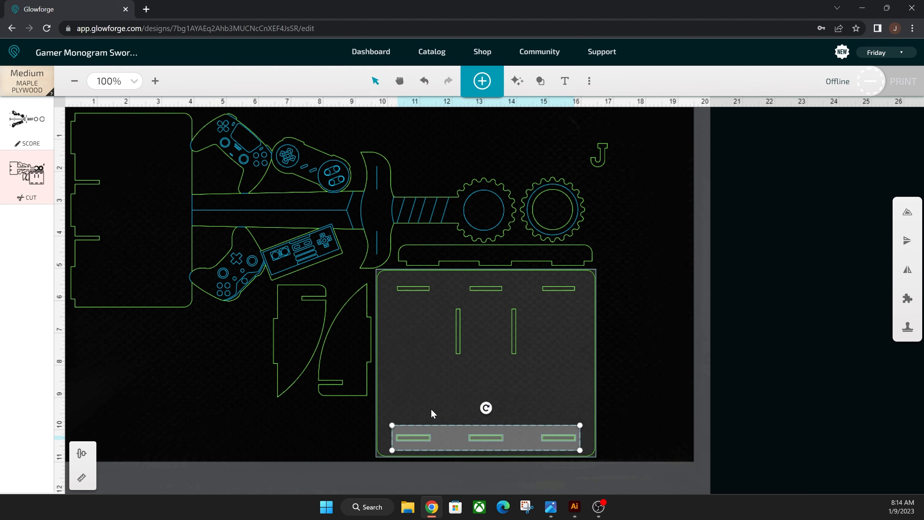
key("Up")
key("Up")
key("Up")
key("Up")
key("Up")
key("Up")
key("Up")
key("Up")
key("Up")
key("Up")
key("Up")
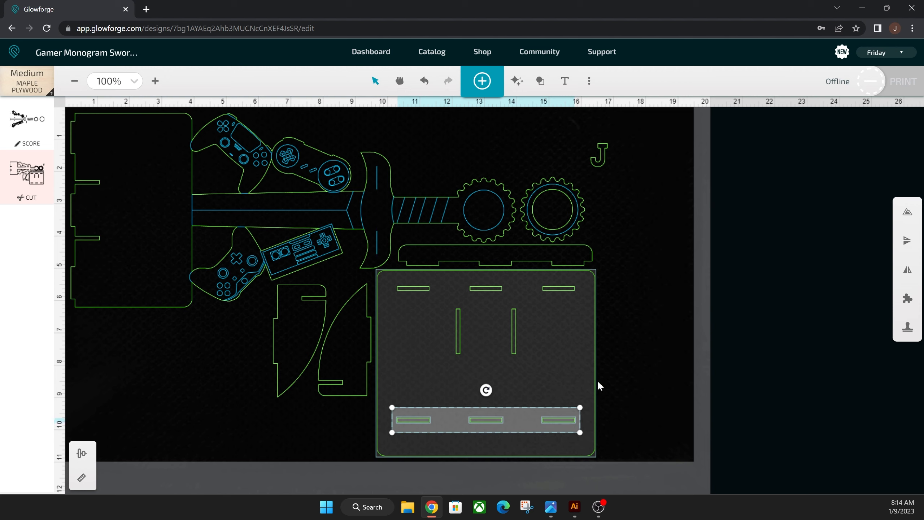
left_click(641, 381)
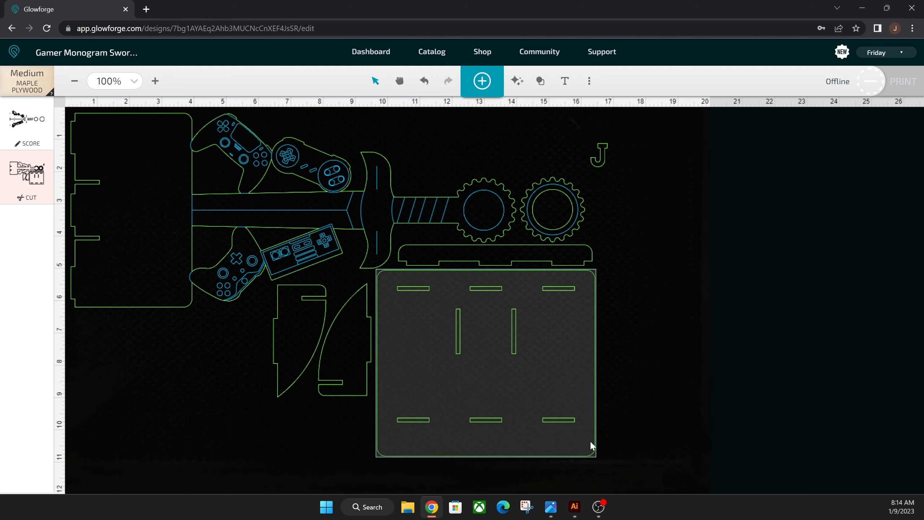
Group all the base plate's slots together with its outline again
left_click_drag(639, 448, 397, 279)
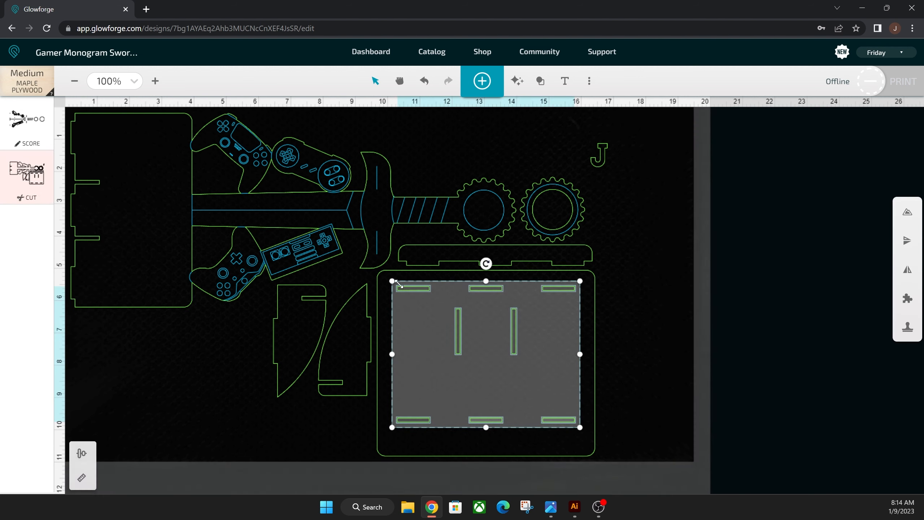
left_click(594, 435, "shift")
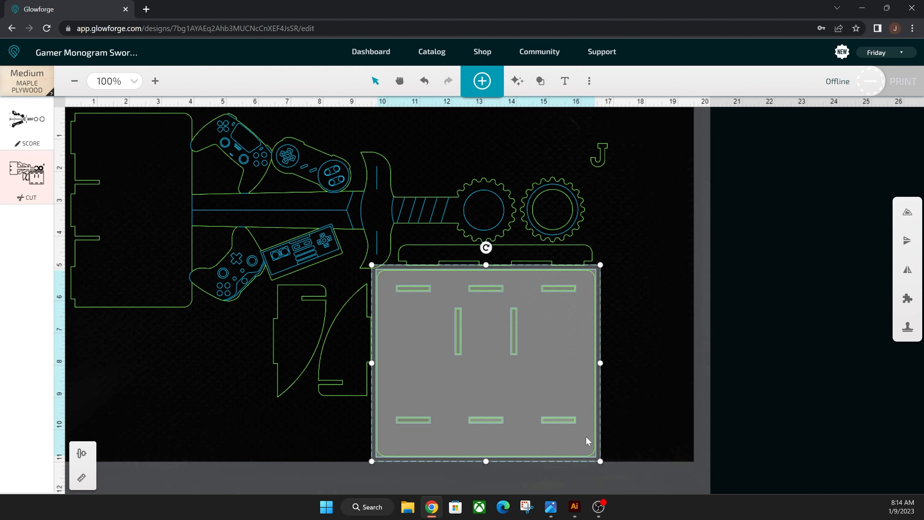
right_click(530, 406)
left_click(572, 436)
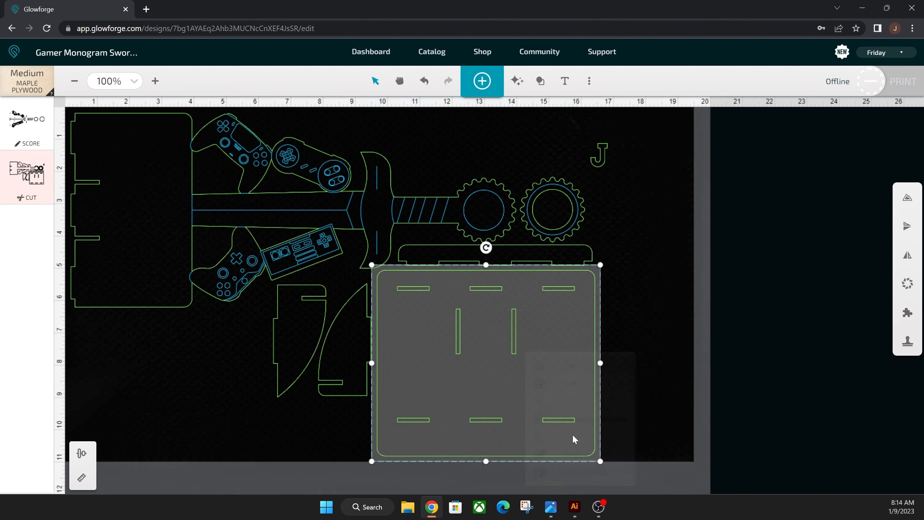
left_click(622, 354)
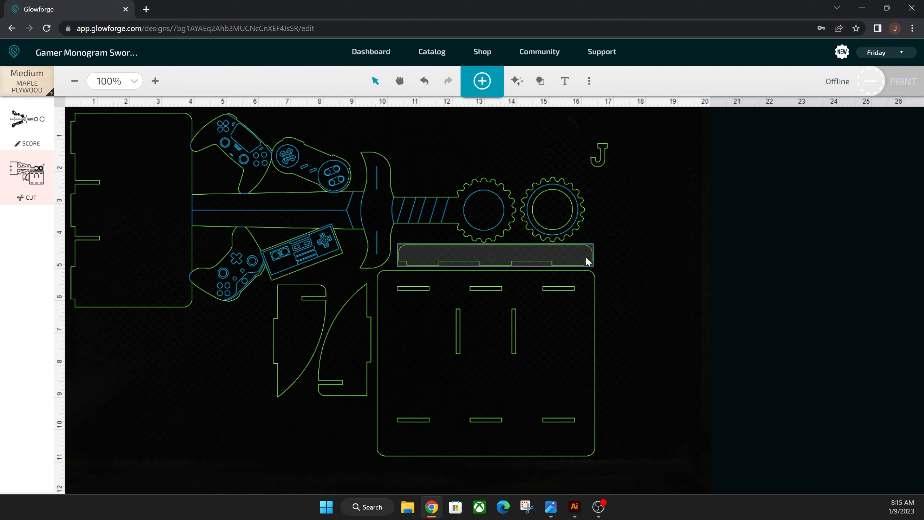
left_click(582, 265)
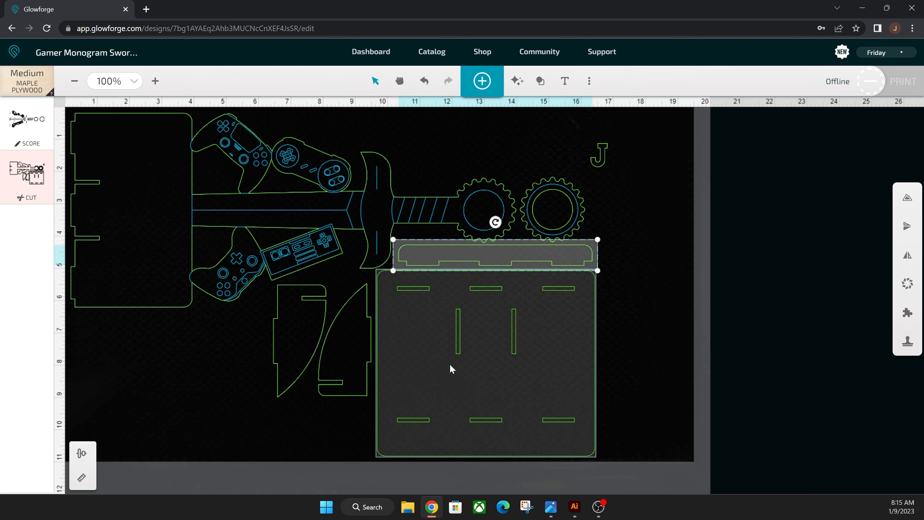
left_click(621, 317)
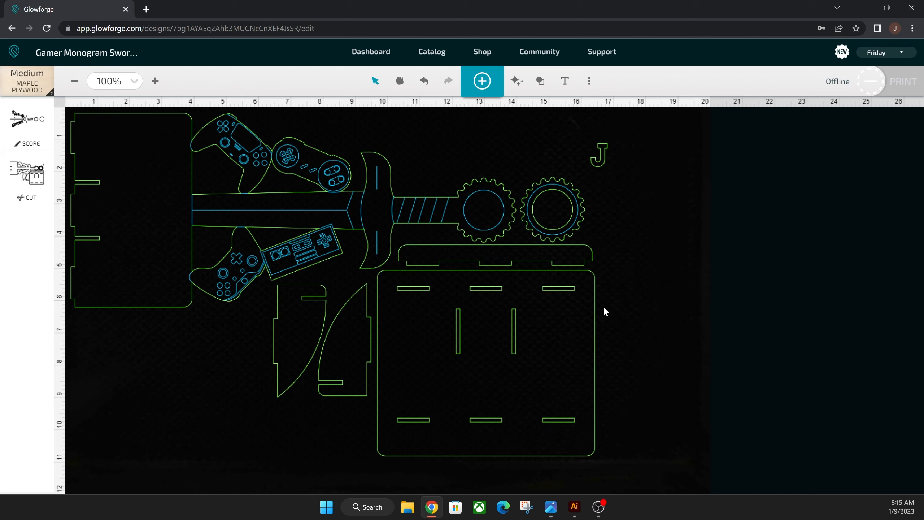
Switch to the Gamer Monogram Sword Stand.ai drawing in Illustrator and ungroup the large sword back piece
left_click(574, 506)
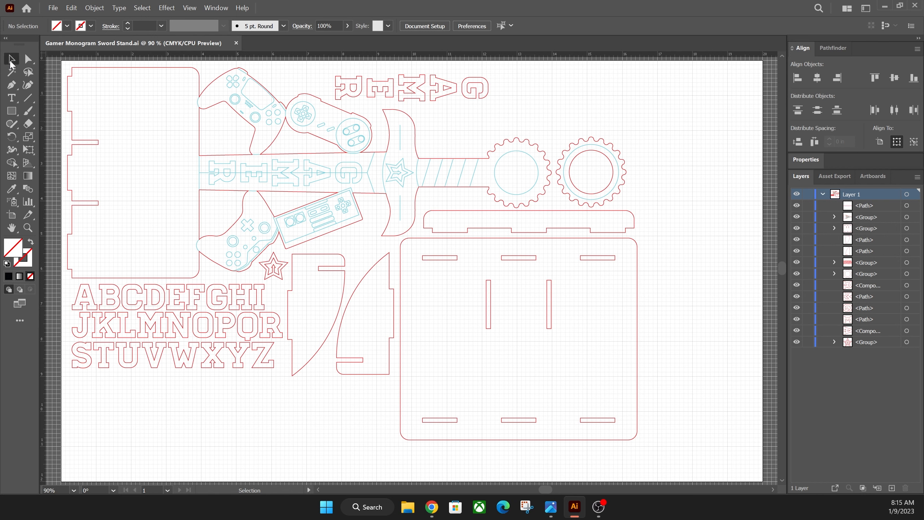
left_click(223, 193)
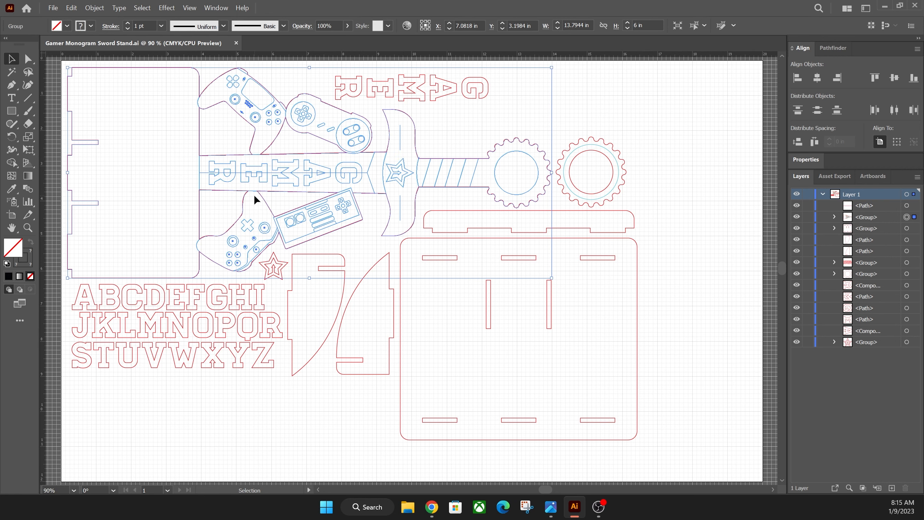
key("a")
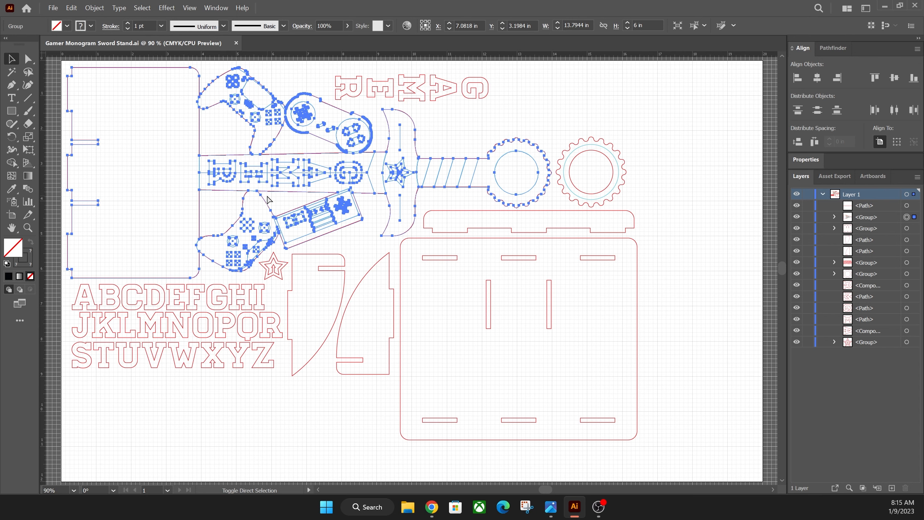
key("ctrl+shift+g")
key("v")
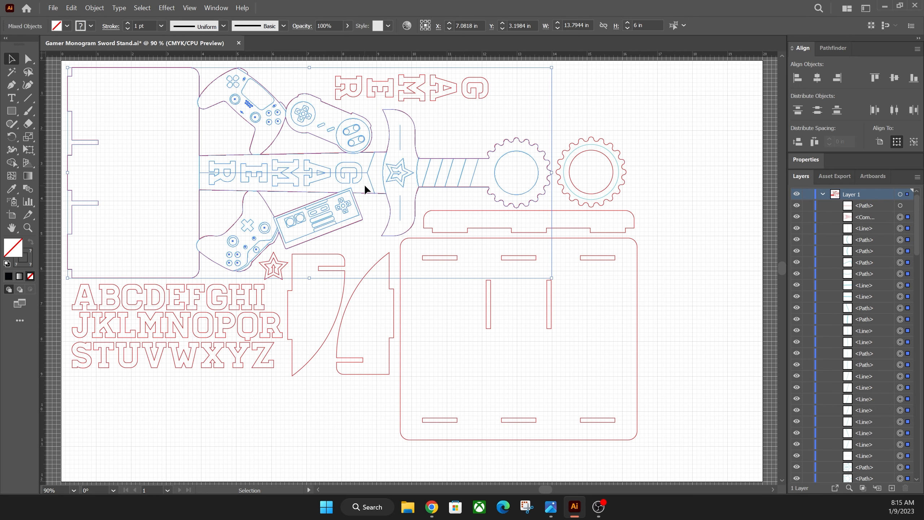
left_click(366, 189)
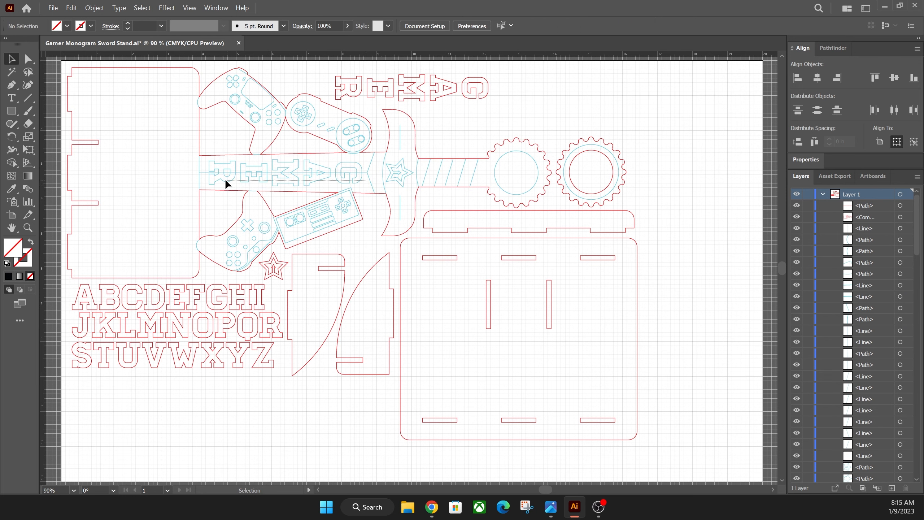
Delete the scored GAMER letters from the sword blade and the separate GAMER cut-out letters above the sword
left_click_drag(225, 184, 216, 180)
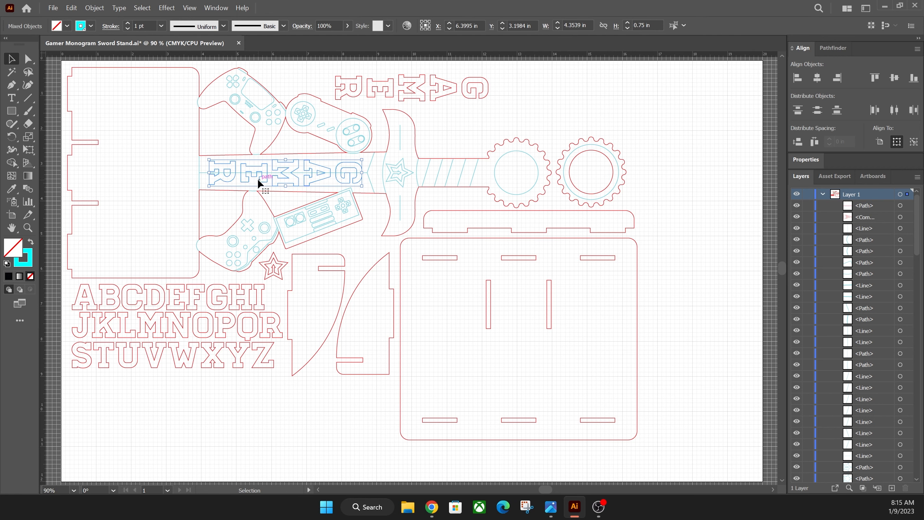
key("Delete")
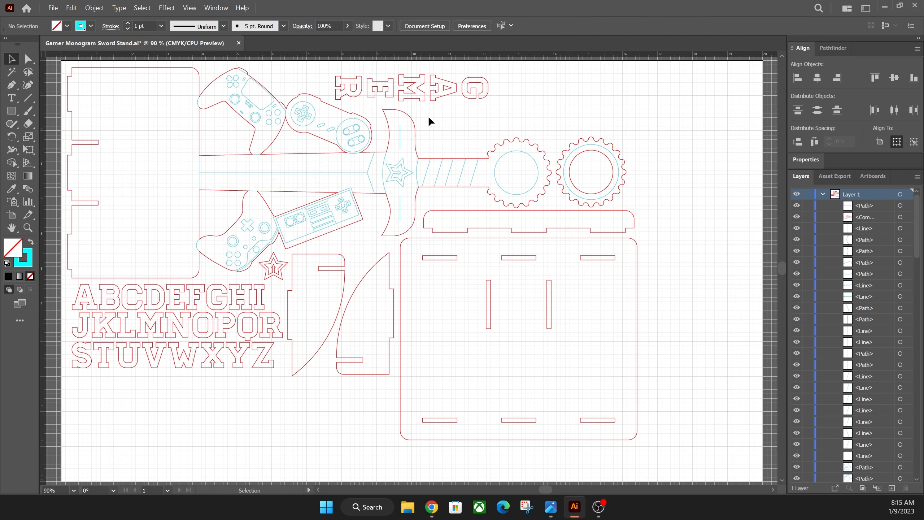
left_click_drag(514, 78, 352, 84)
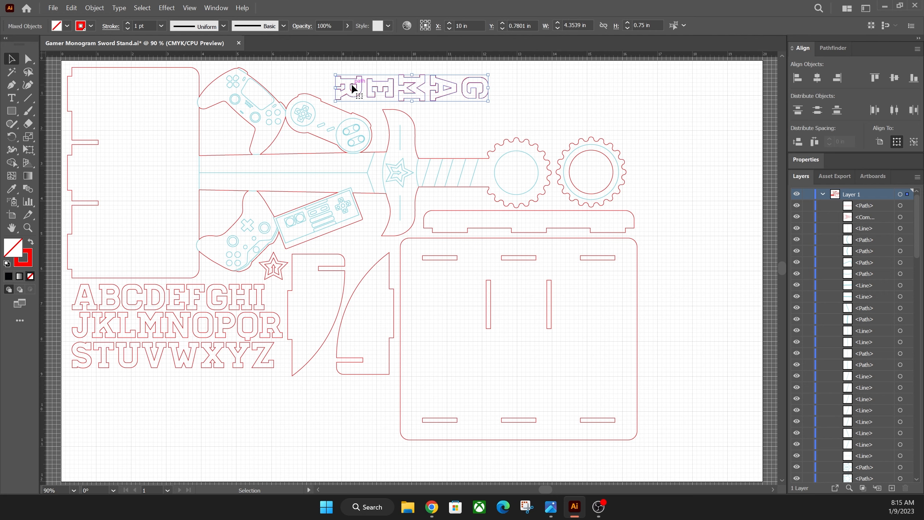
key("Delete")
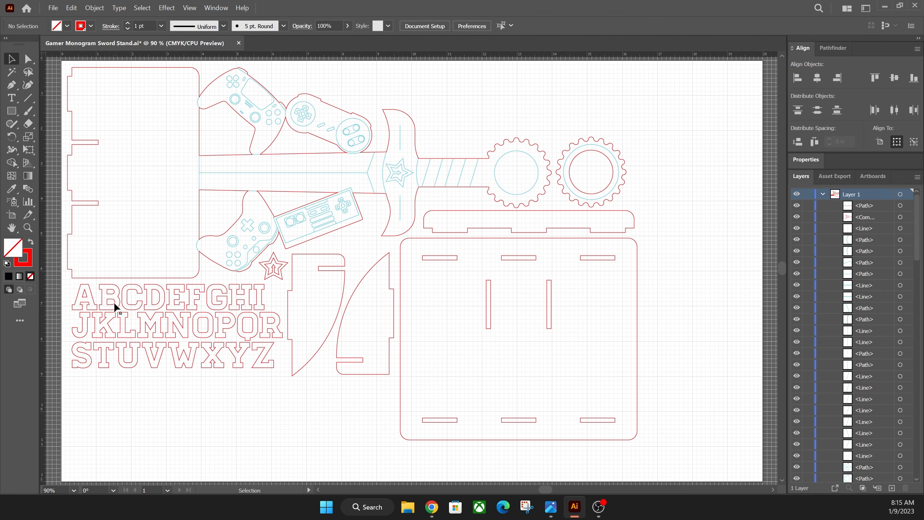
Ungroup the alphabet so its letters can be moved individually
left_click_drag(93, 322, 115, 330)
key("ctrl+z")
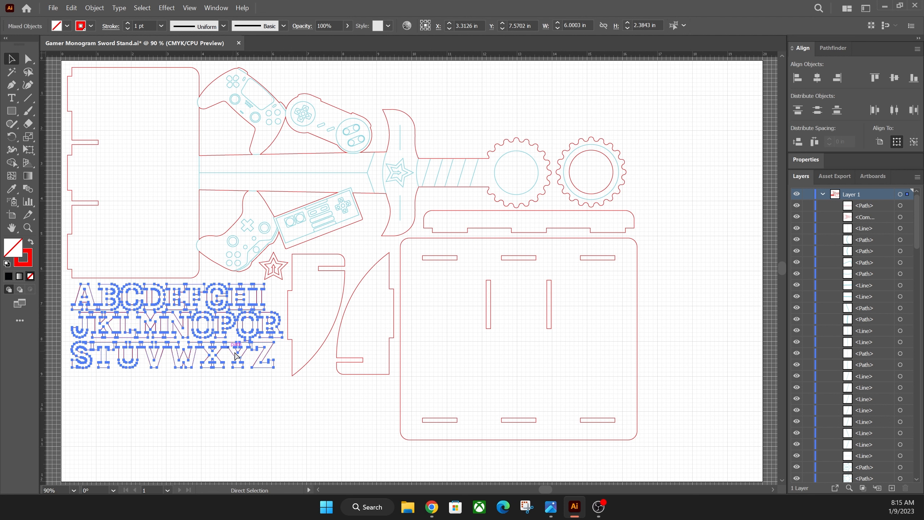
left_click(234, 397)
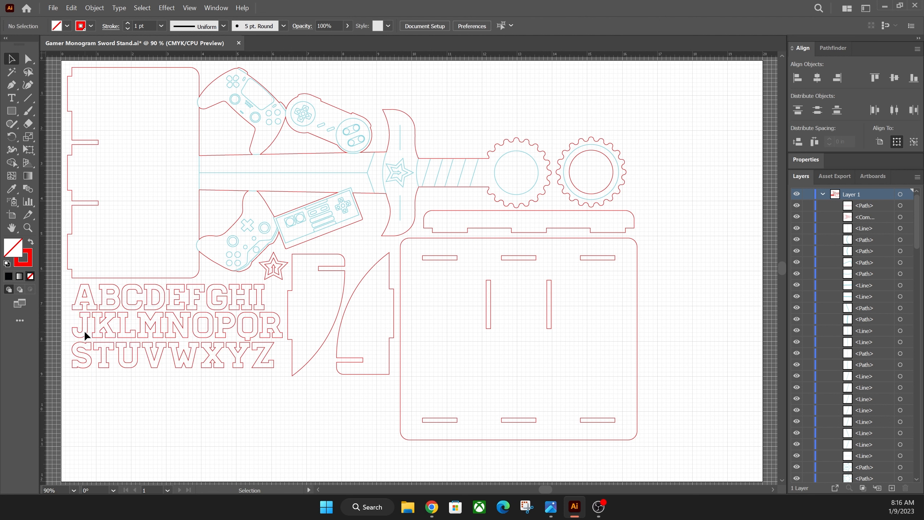
Move the four letters of the person's name to the empty area above the toothed rings and delete the rest of the alphabet
left_click_drag(84, 335, 535, 118)
left_click(166, 391)
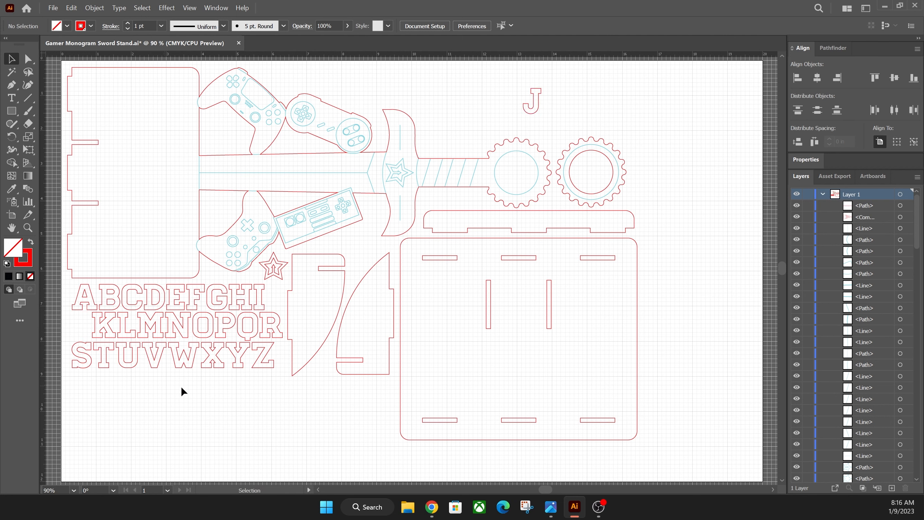
left_click_drag(215, 337, 574, 106)
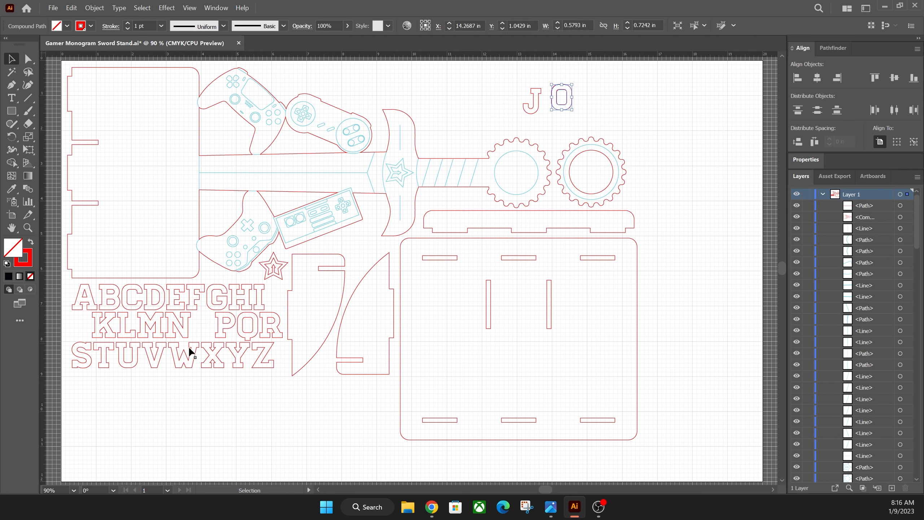
left_click(83, 367)
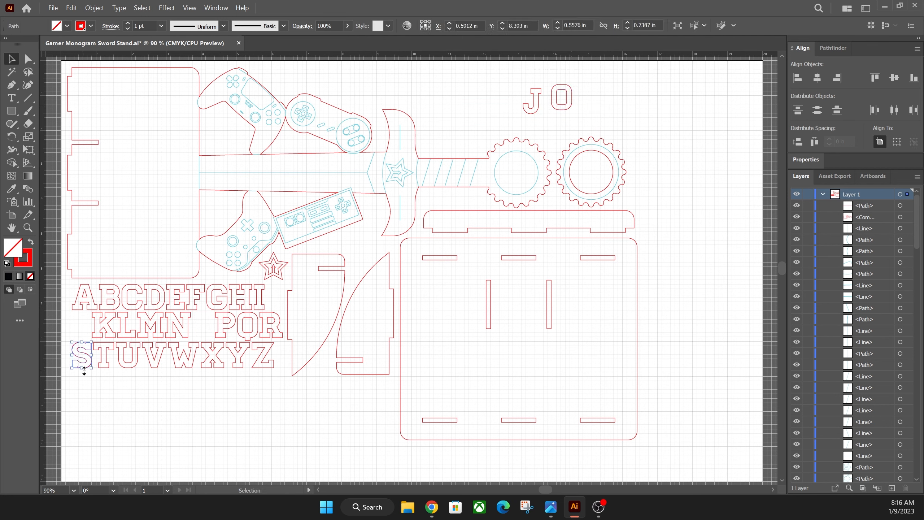
left_click(86, 372)
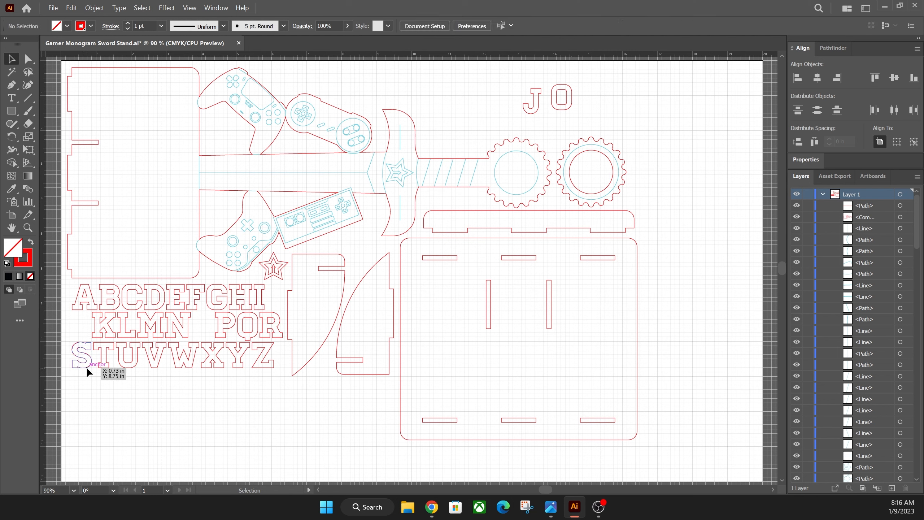
left_click_drag(86, 371, 609, 104)
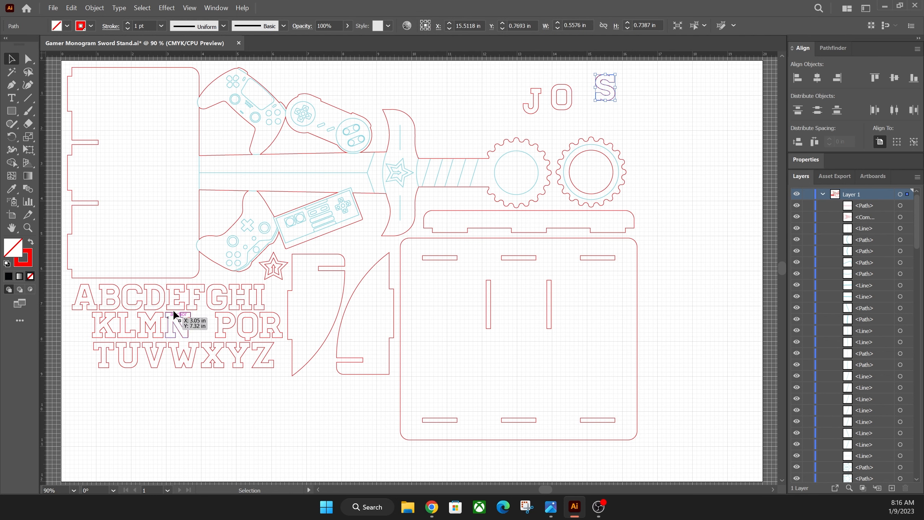
left_click_drag(237, 302, 665, 100)
left_click_drag(274, 398, 74, 300)
key("Delete")
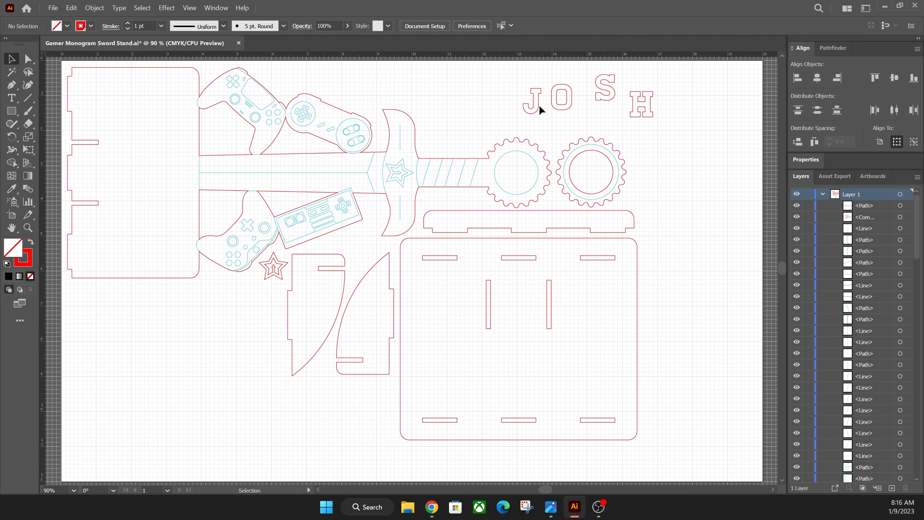
Rotate the letter J to read along the sword, place it on the blade near the guard, and align the other three letters in a row
left_click_drag(538, 110, 345, 180)
left_click(515, 127)
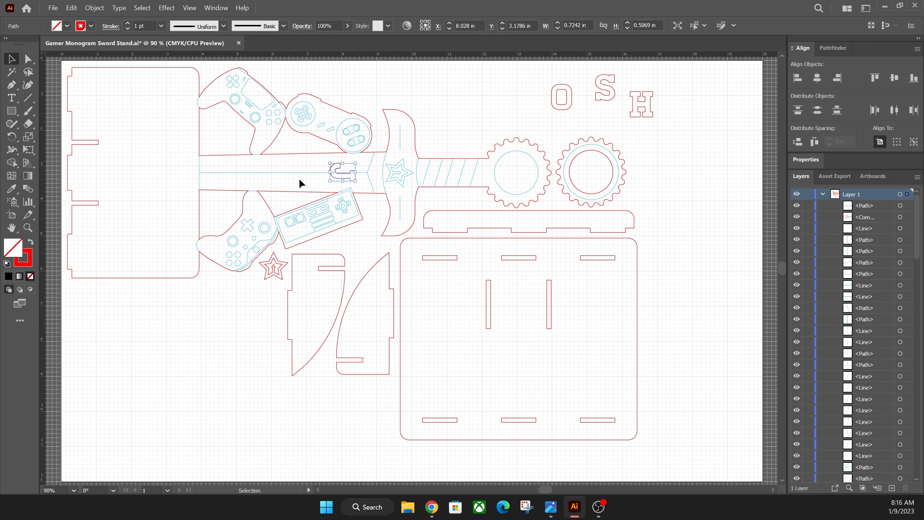
left_click_drag(571, 103, 621, 89)
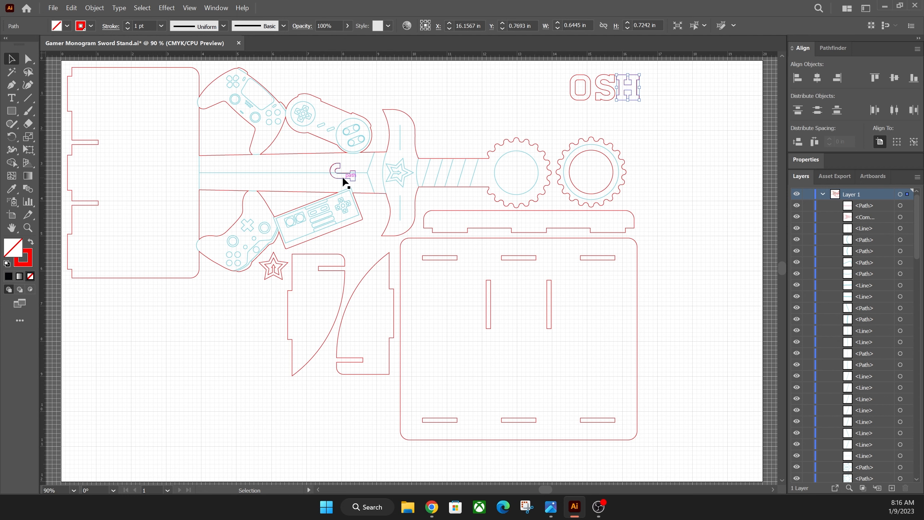
Place a copy of the rotated J inside the separate toothed ring and nudge it to the ring's center
left_click_drag(343, 177, 588, 170)
left_click(660, 182)
left_click(588, 181)
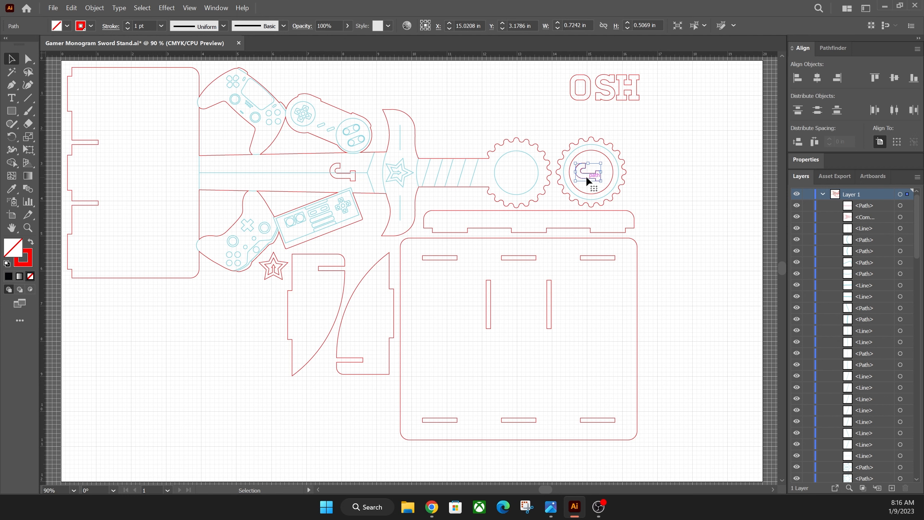
key("Right")
key("Right")
key("Right")
key("Right")
key("Right")
left_click(718, 162)
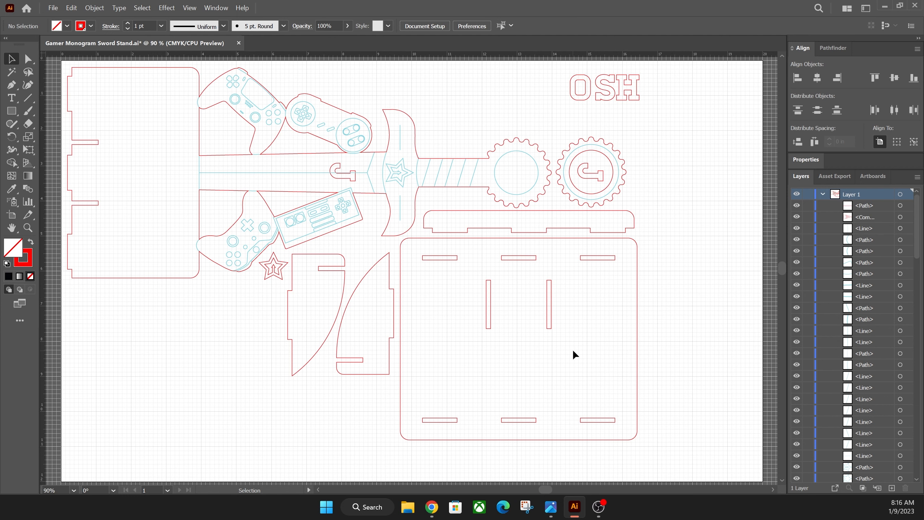
Ungroup the large base plate and move its lower row of three slots up about 0.56 in
left_click(507, 423)
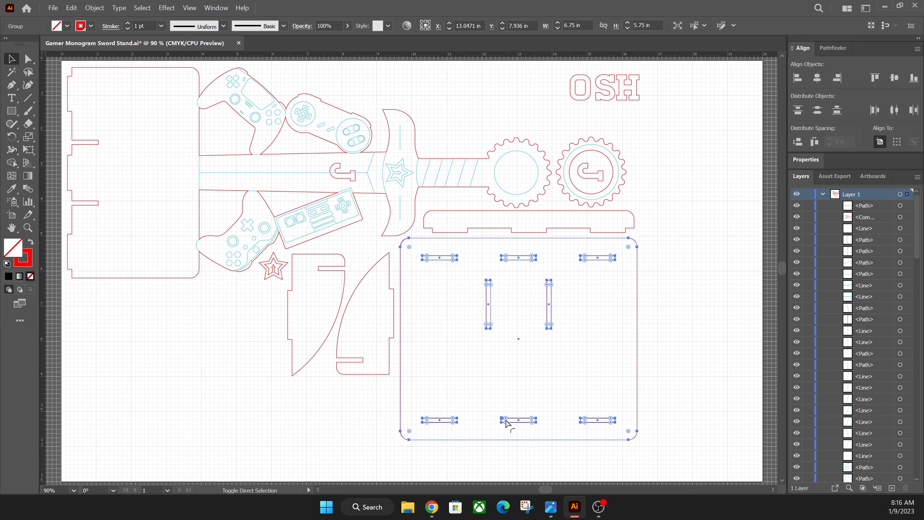
key("ctrl+shift+g")
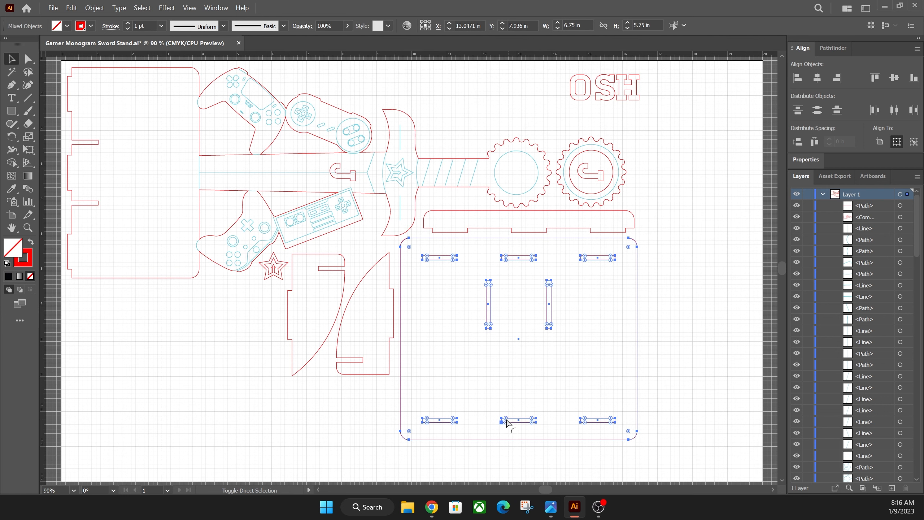
left_click_drag(430, 404, 609, 430)
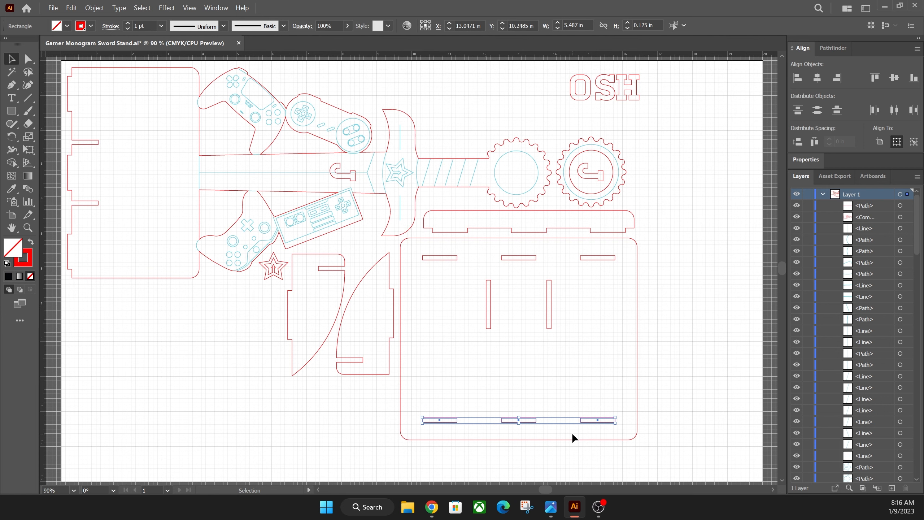
key("shift+Up")
key("shift+Up")
key("shift+Up")
key("shift+Up")
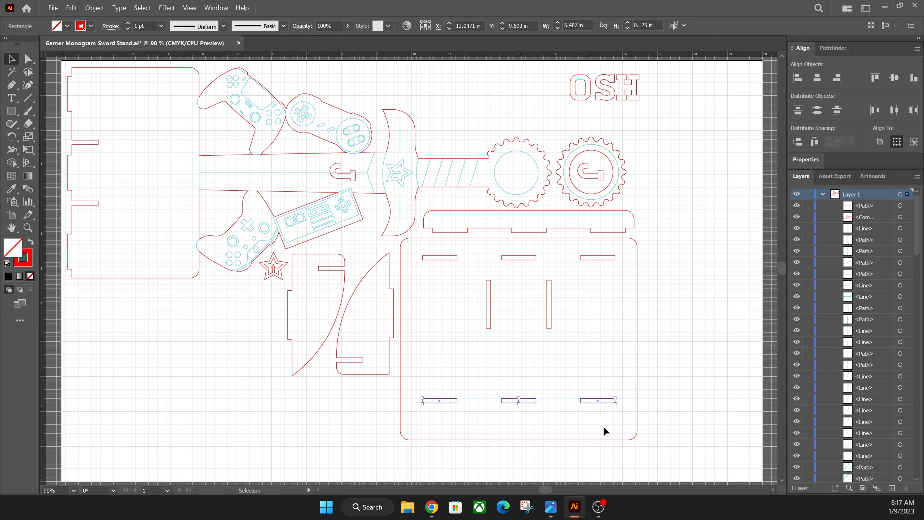
Move all eight base plate slots down together about 0.28 in to center them vertically within the plate's outline
left_click_drag(609, 421, 416, 250)
left_click(637, 319, "shift")
left_click(636, 318, "shift")
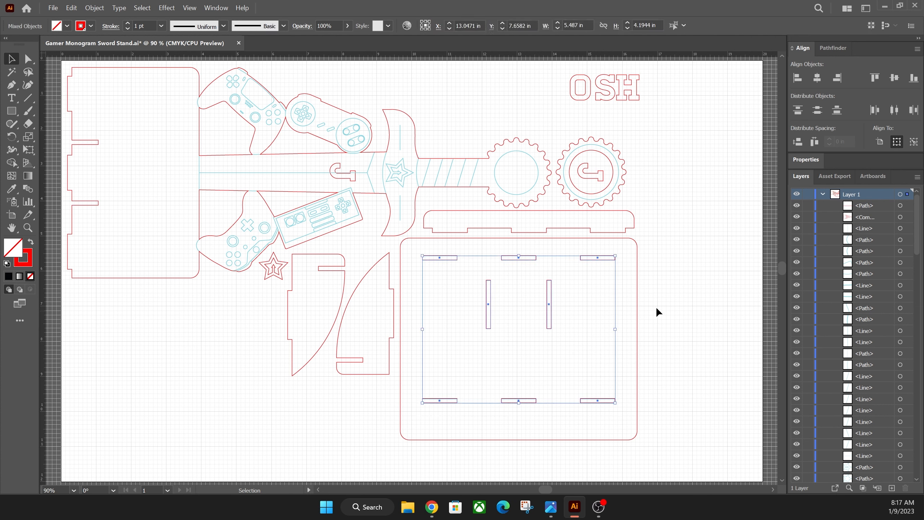
key("shift+Down")
key("shift+Down")
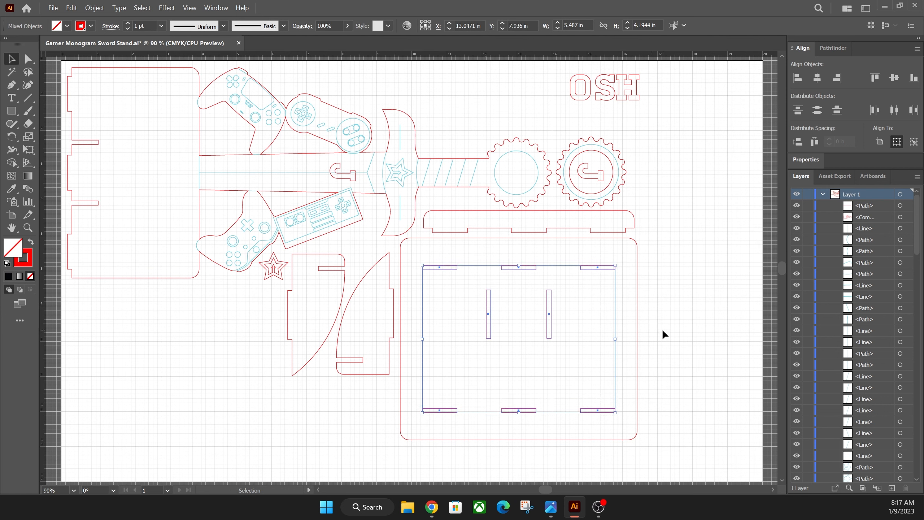
left_click(663, 332)
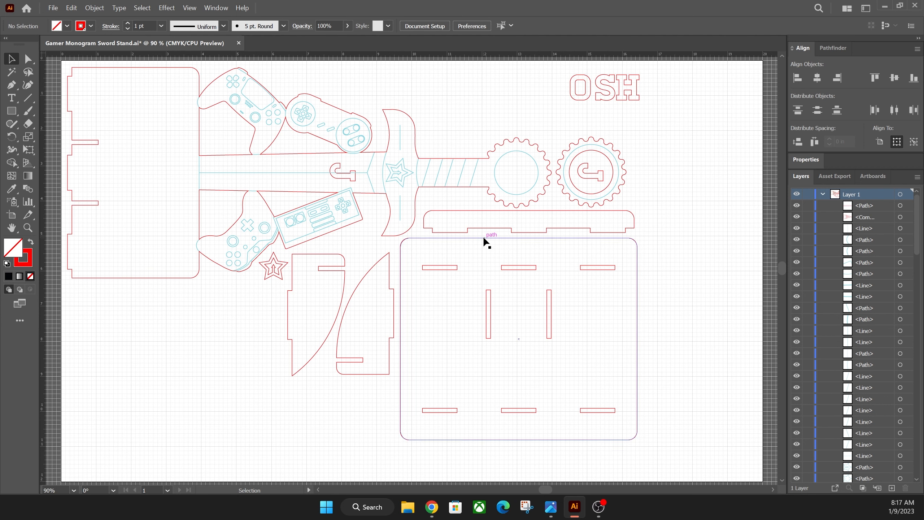
Lengthen the three tabs of the long lip piece above the base plate by nudging their six end anchor points down
left_click(527, 270)
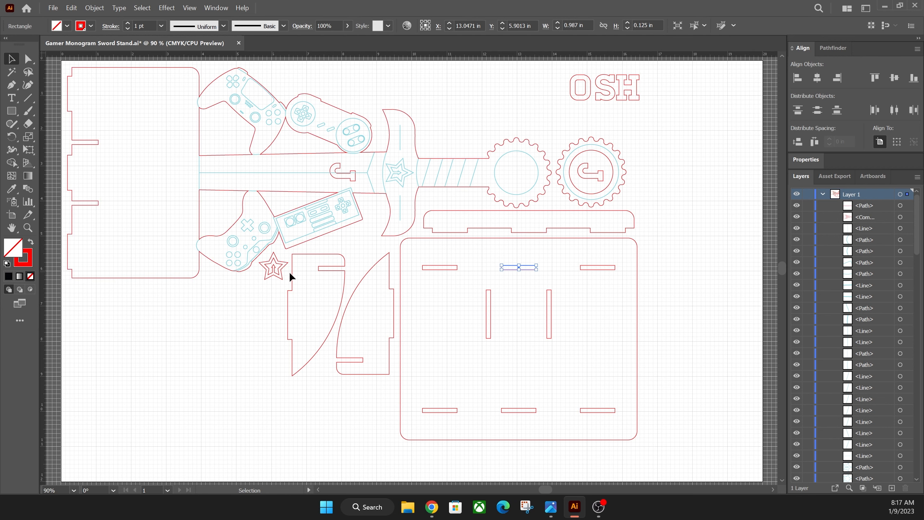
left_click(456, 231)
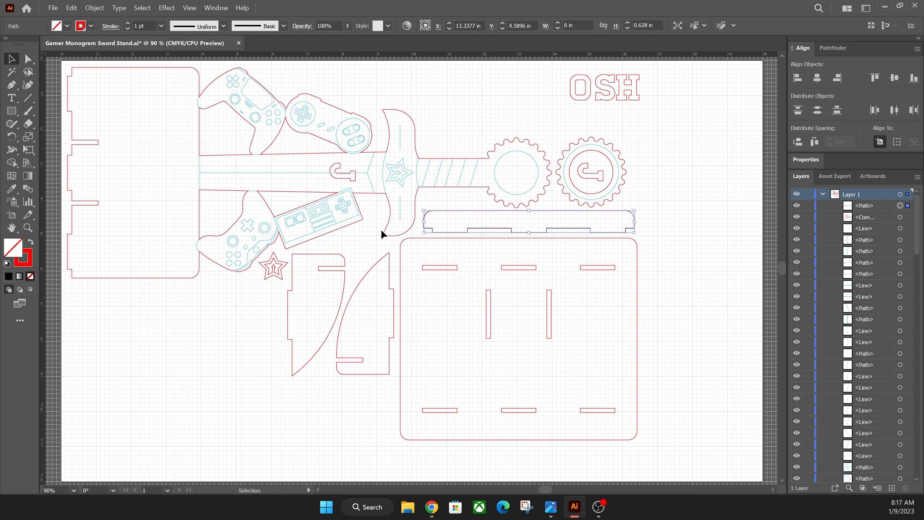
left_click(28, 58)
left_click(433, 232)
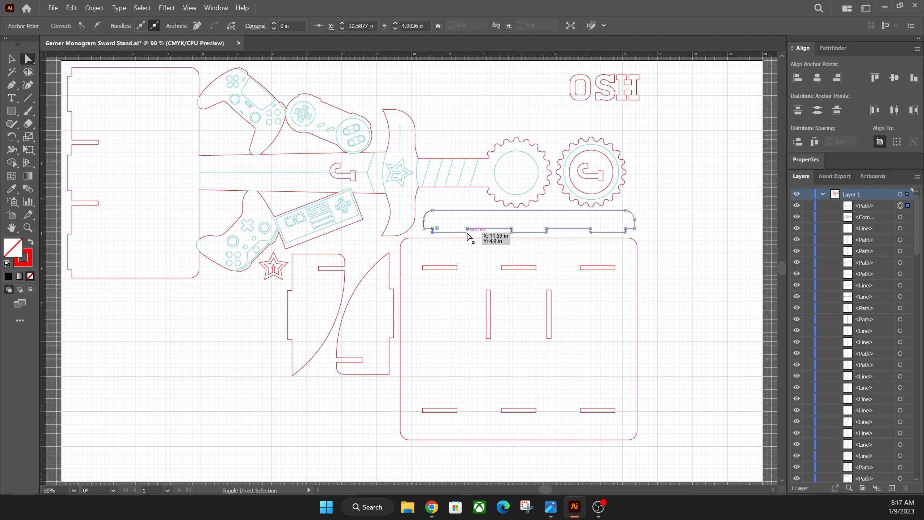
left_click(468, 232, "shift")
left_click(511, 232, "shift")
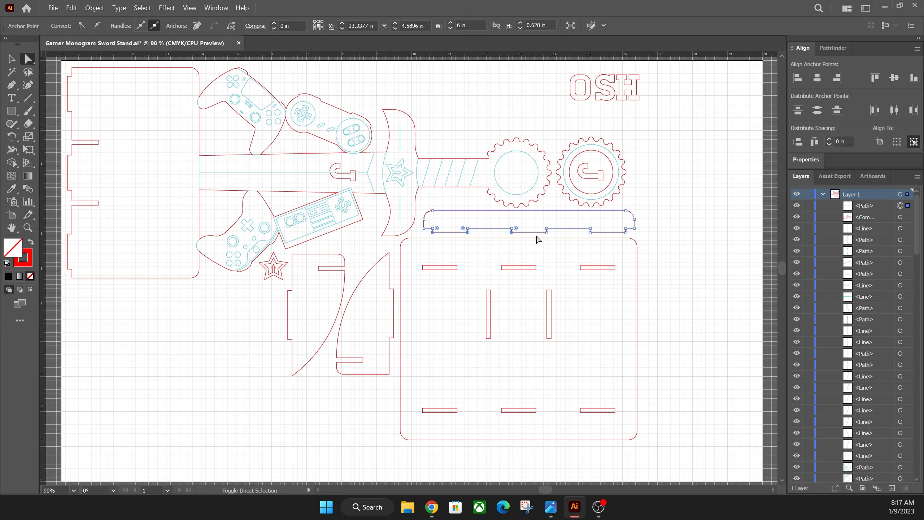
left_click(547, 232, "shift")
left_click(590, 232, "shift")
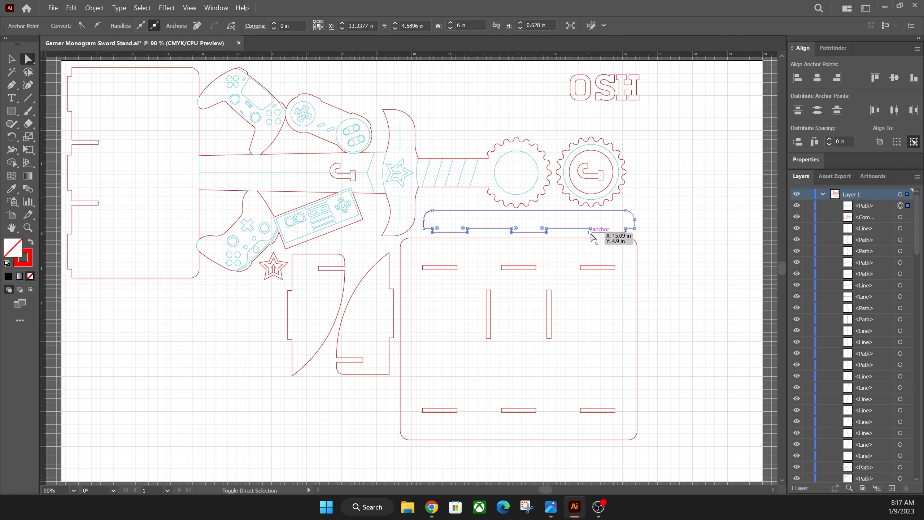
left_click(626, 232, "shift")
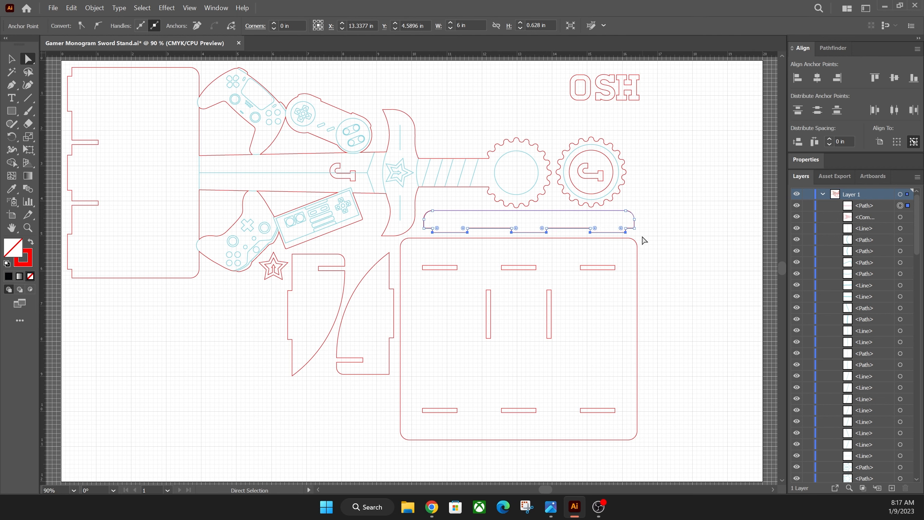
key("Down")
key("Down")
key("Down")
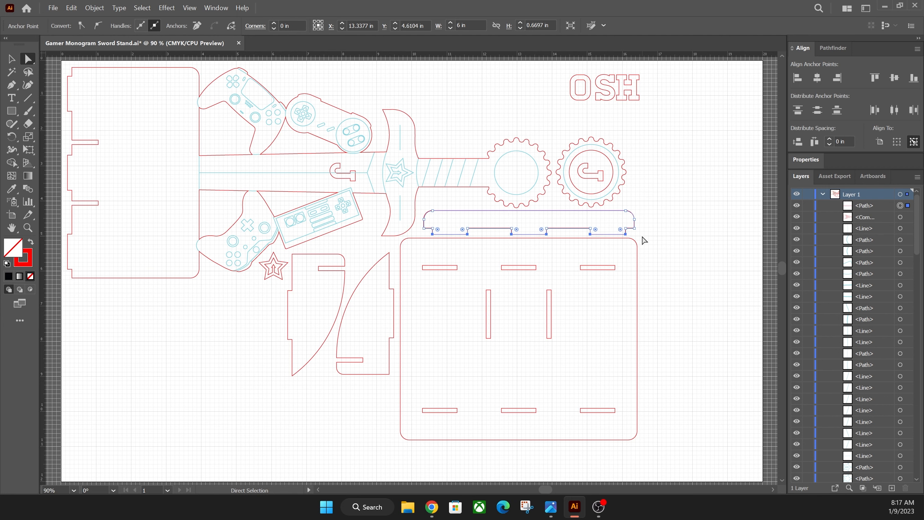
key("Down")
key("Down")
left_click(673, 232)
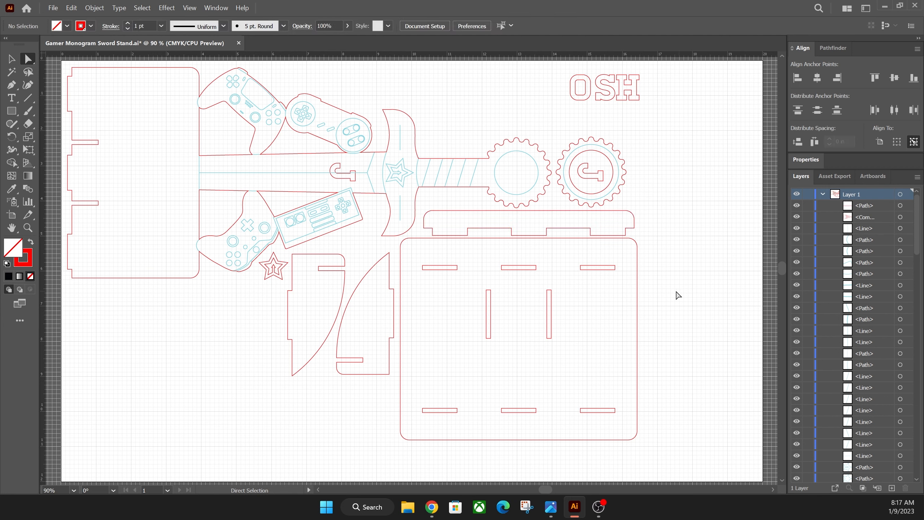
Set the height of the three slots in the base plate's lower row to 0.25 in
left_click(11, 59)
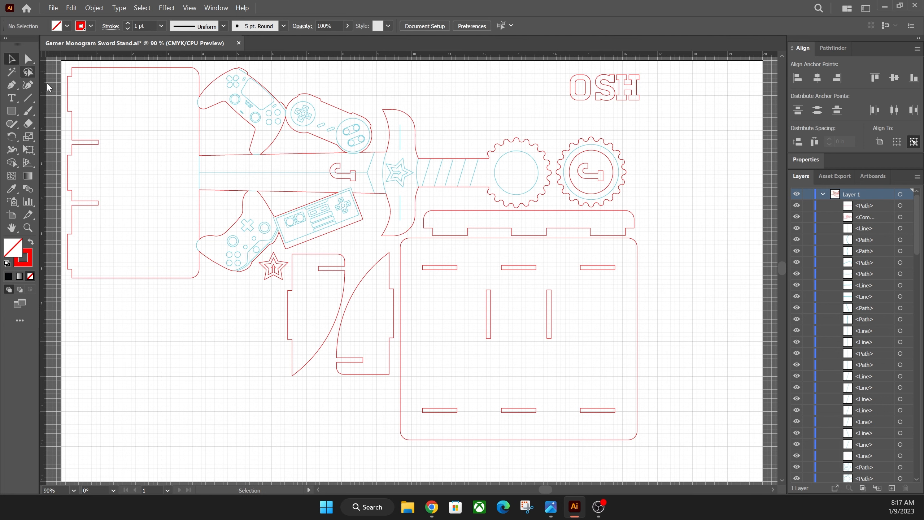
left_click(580, 410)
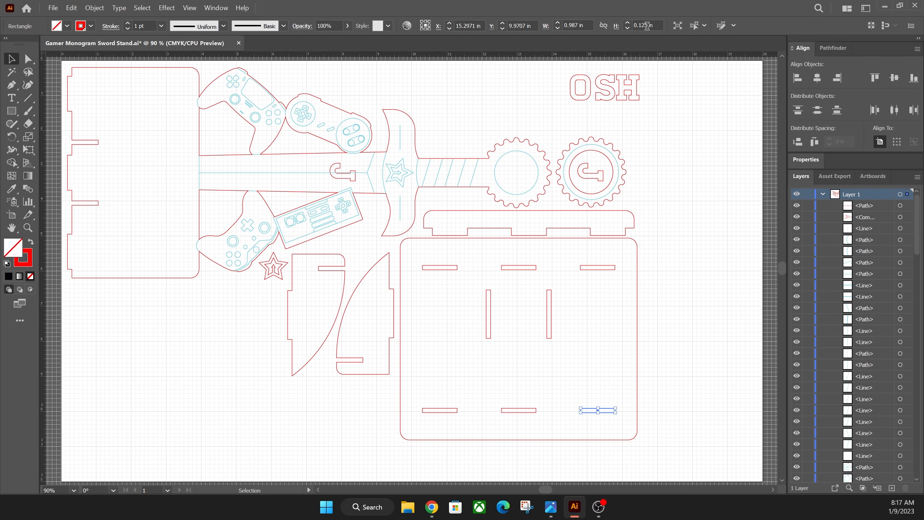
left_click(627, 23)
left_click(524, 409)
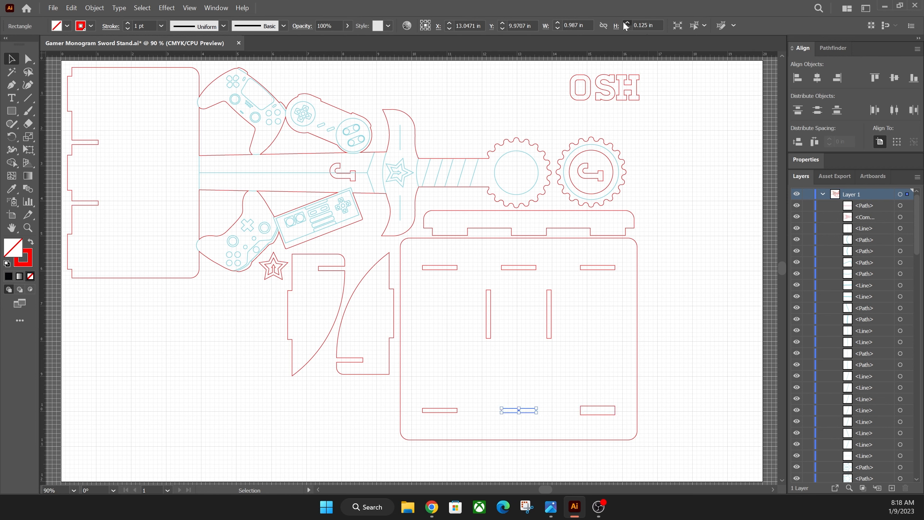
left_click(448, 408)
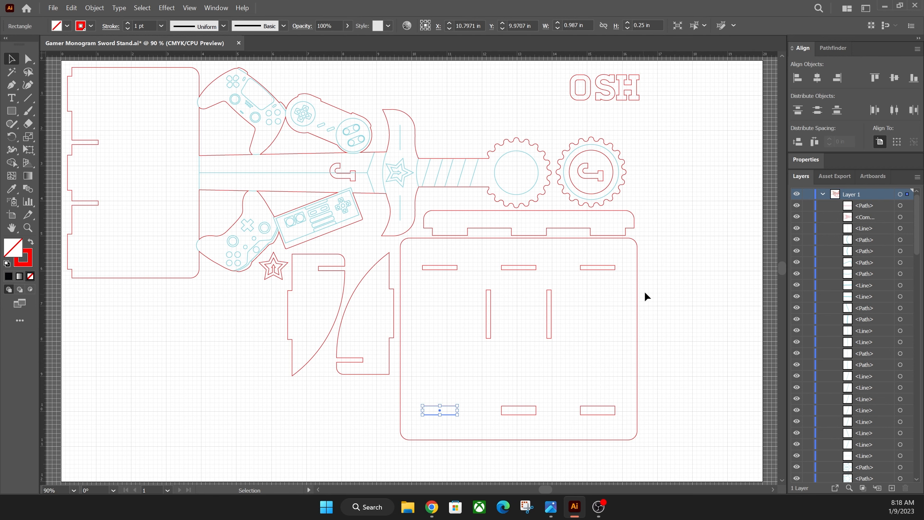
Set the height of each of the three slots in the base plate's lower row to 0.2 in
double_click(640, 24)
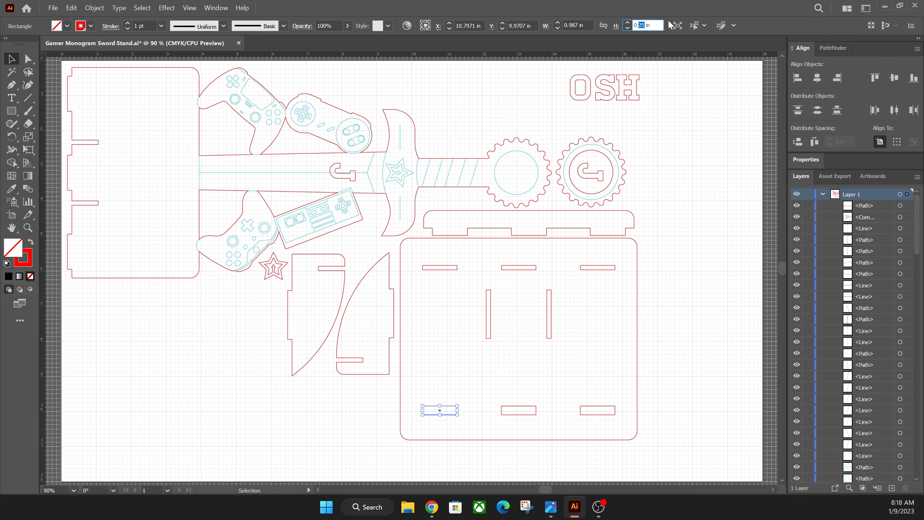
type("2")
key("Return")
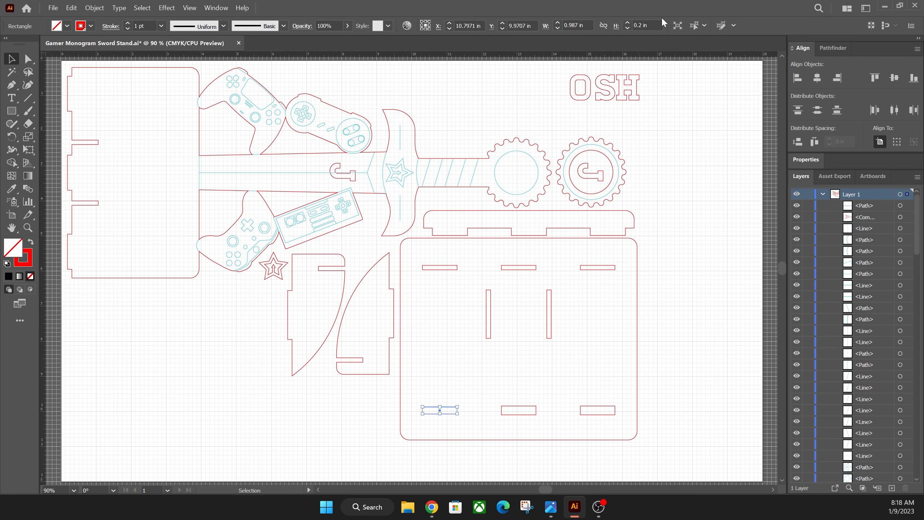
left_click(523, 407)
left_click_drag(653, 25, 642, 23)
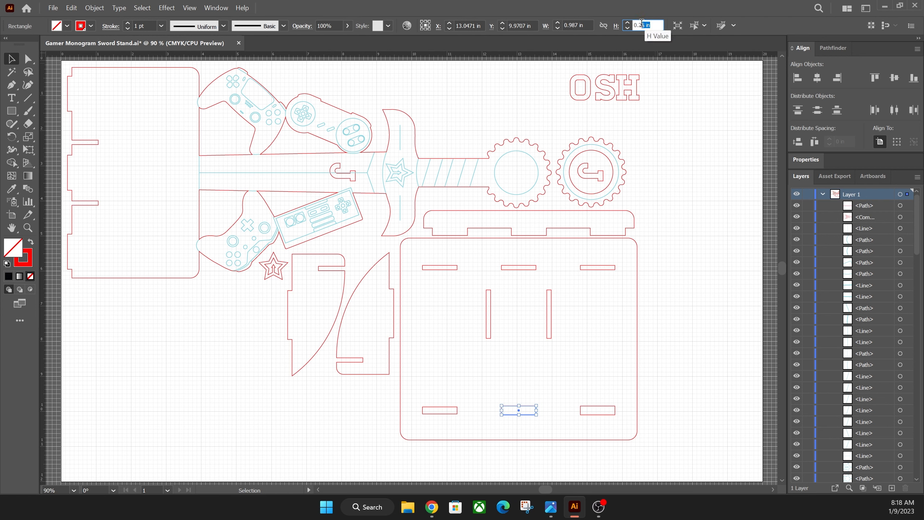
key("BackSpace")
key("Return")
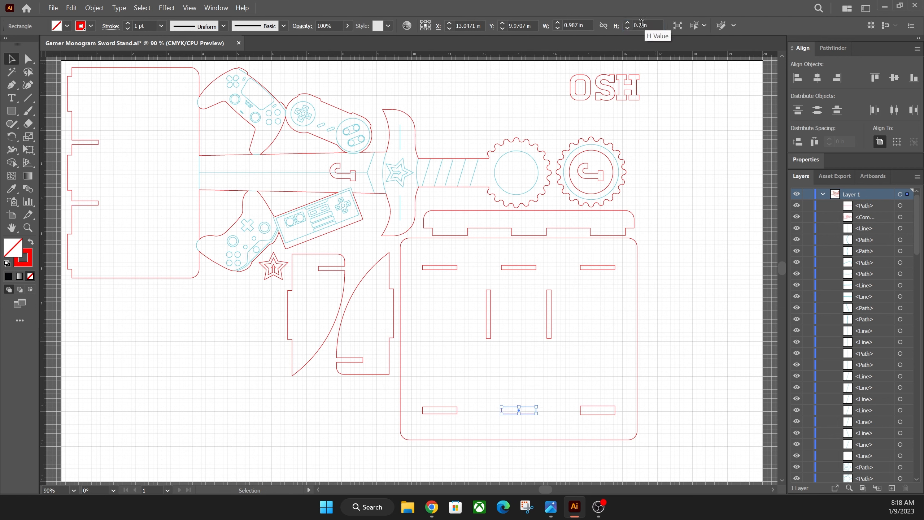
left_click(600, 404)
left_click(645, 25)
type("0.2")
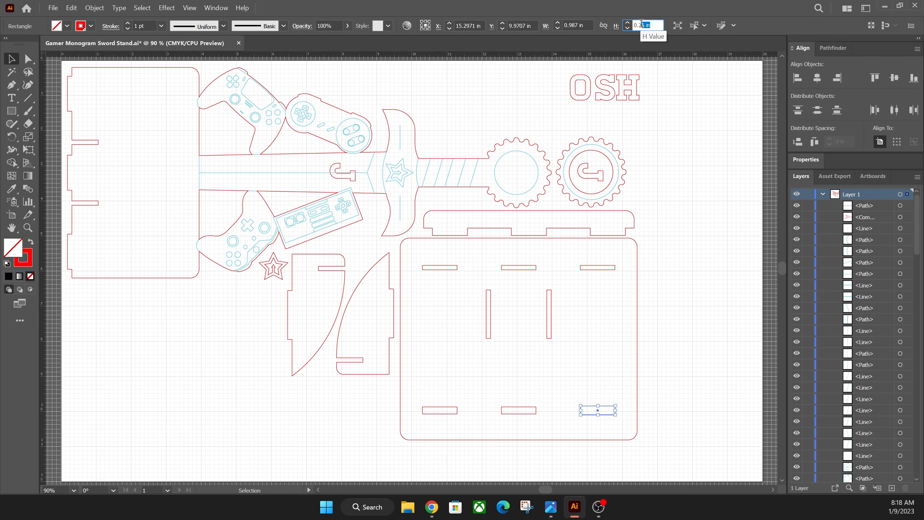
key("Return")
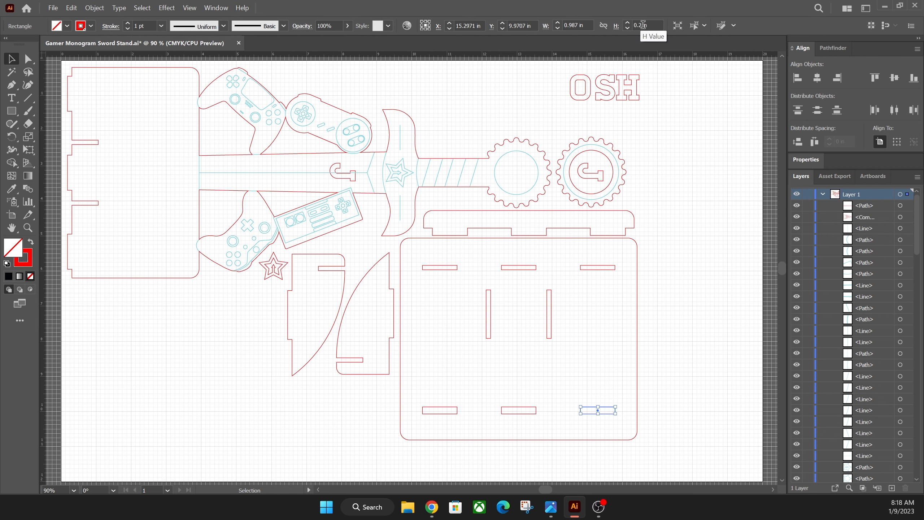
left_click(687, 363)
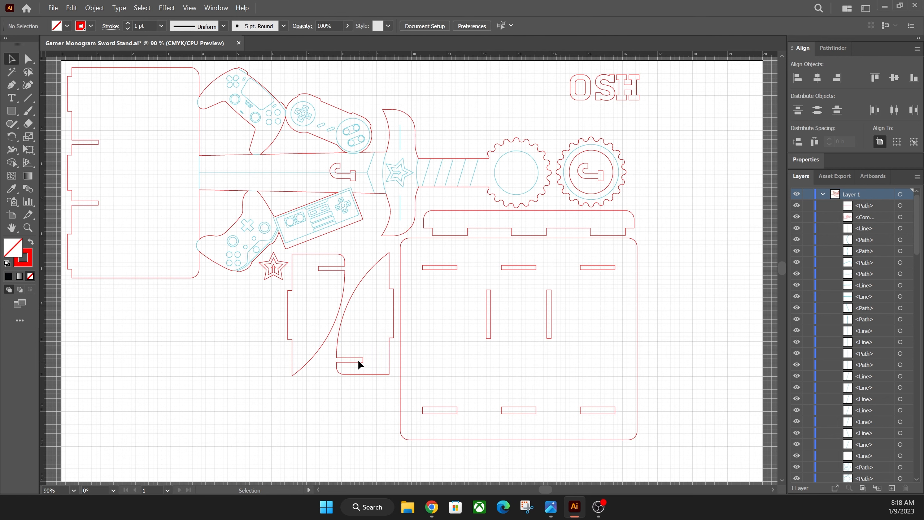
Draw a 0.75 by 0.125 in rectangle exactly over the notch of the curved support next to the base plate
left_click(11, 111)
left_click(27, 228)
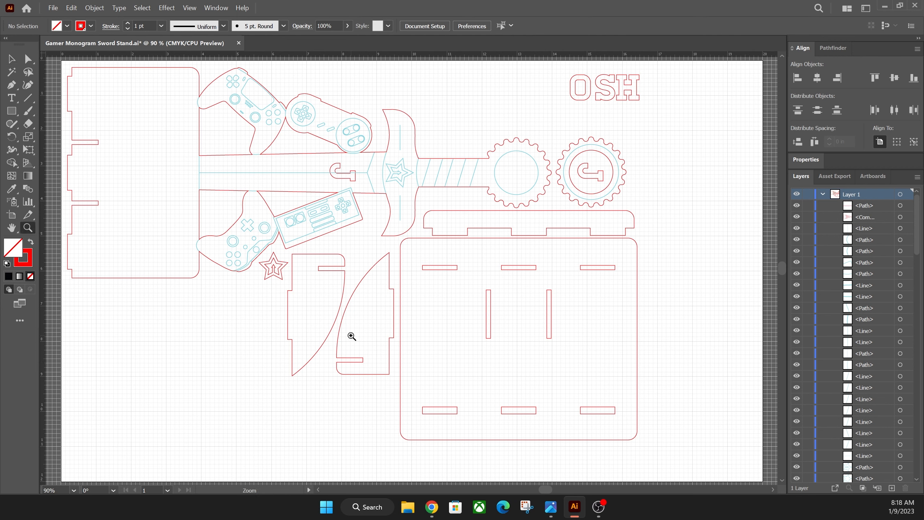
left_click(359, 366)
left_click(398, 276)
left_click(430, 246)
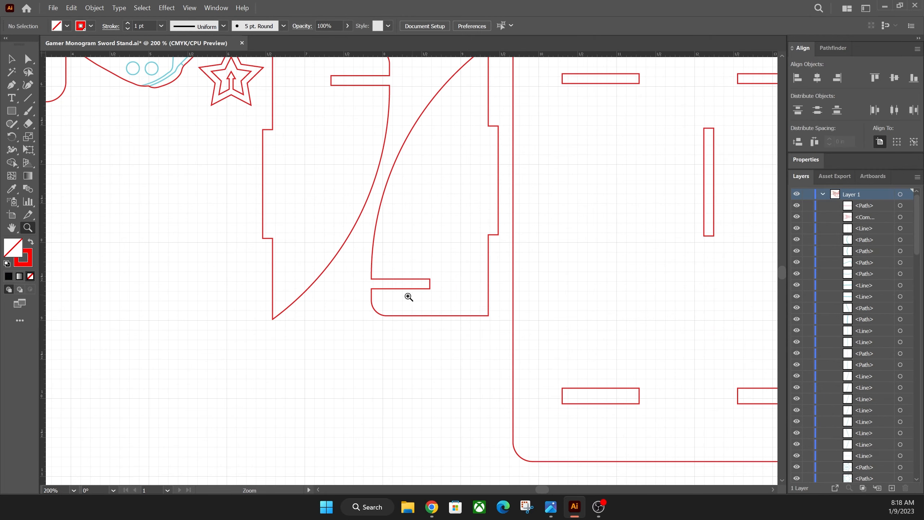
left_click(411, 286)
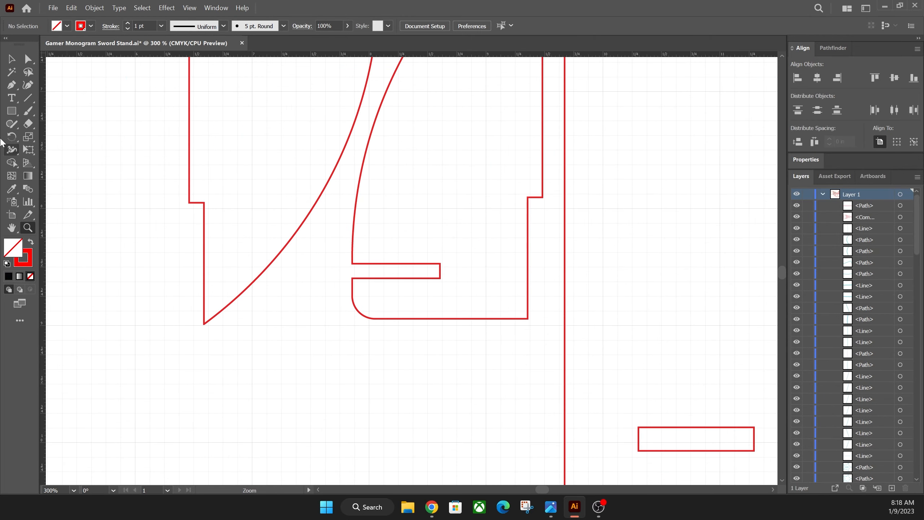
left_click(15, 113)
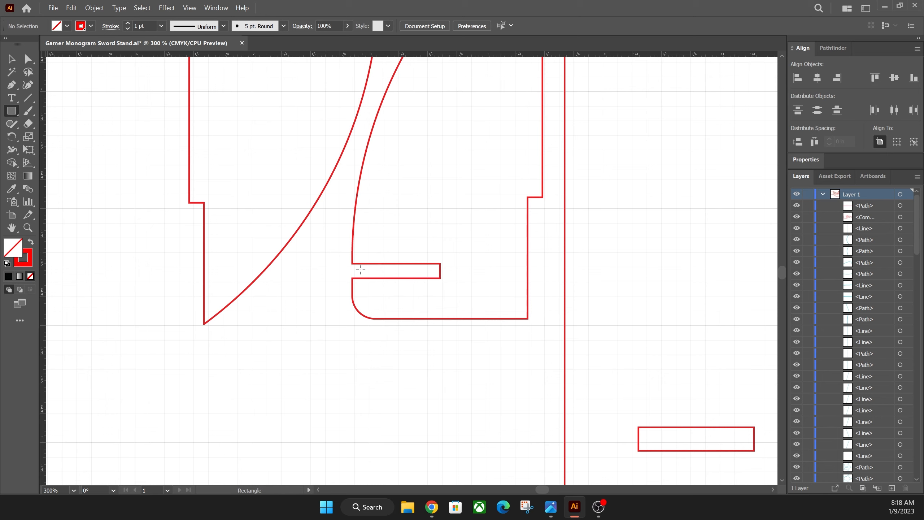
left_click_drag(353, 263, 441, 278)
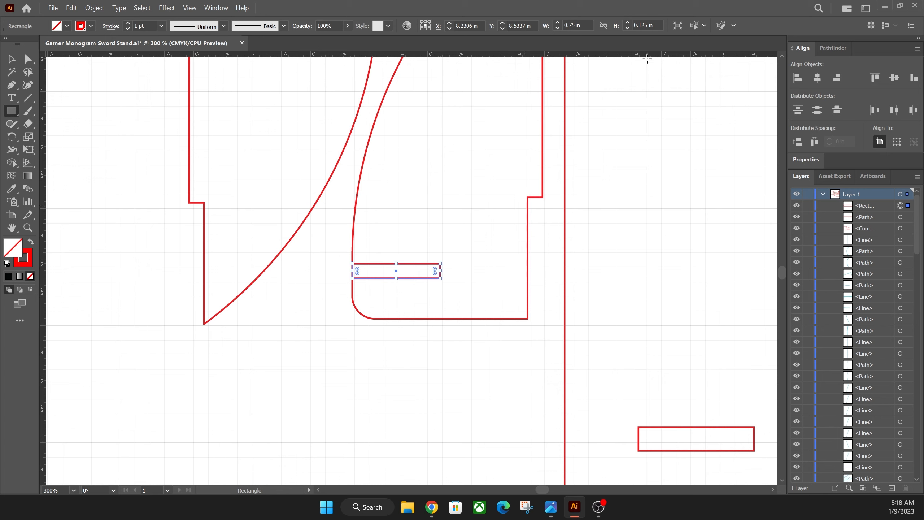
Set the height of the rectangle over the support's notch to 0.2 in
left_click(654, 24)
left_click_drag(654, 25, 639, 25)
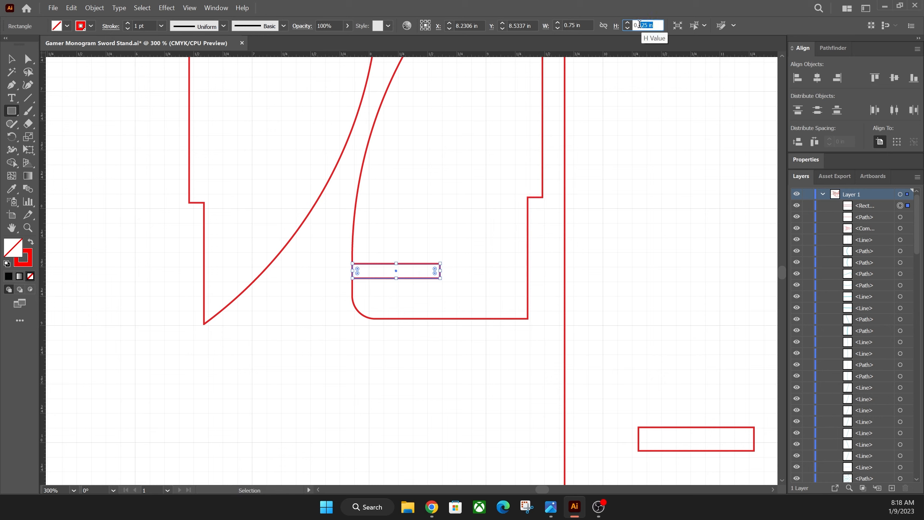
type("2")
key("Return")
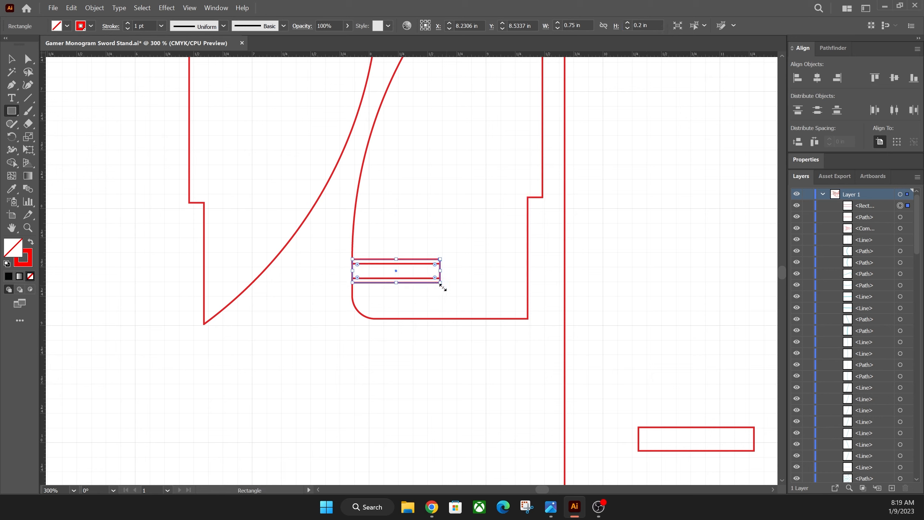
Subtract the rectangle from the curved support with Pathfinder to widen its notch, and fit the artboard in view
key("v")
left_click_drag(470, 234, 323, 308)
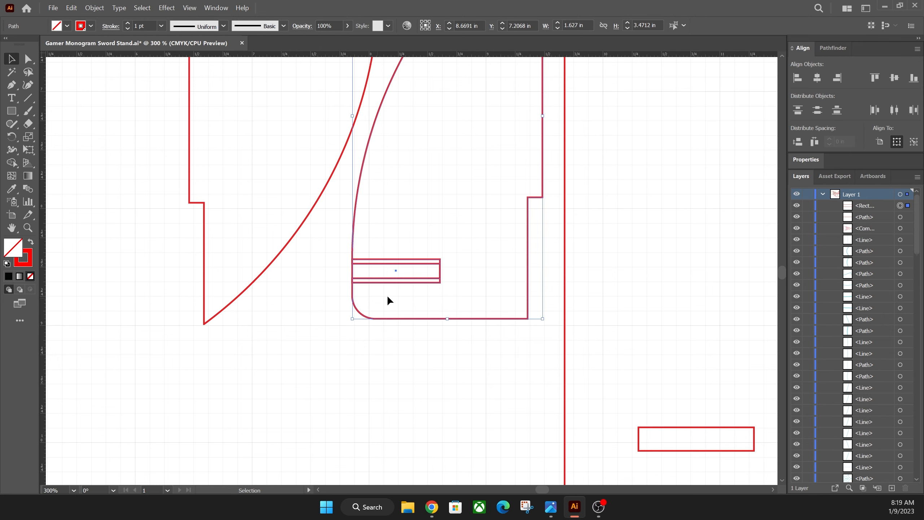
left_click(842, 51)
left_click(821, 78)
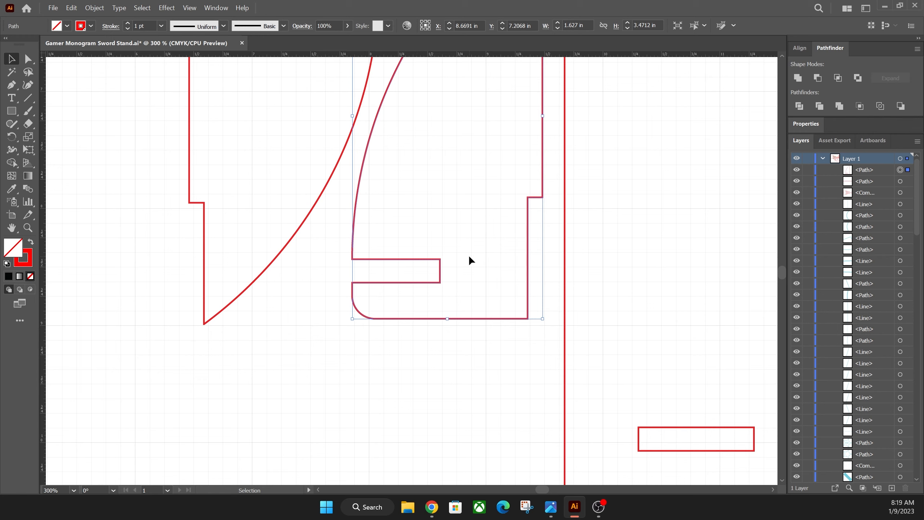
key("a")
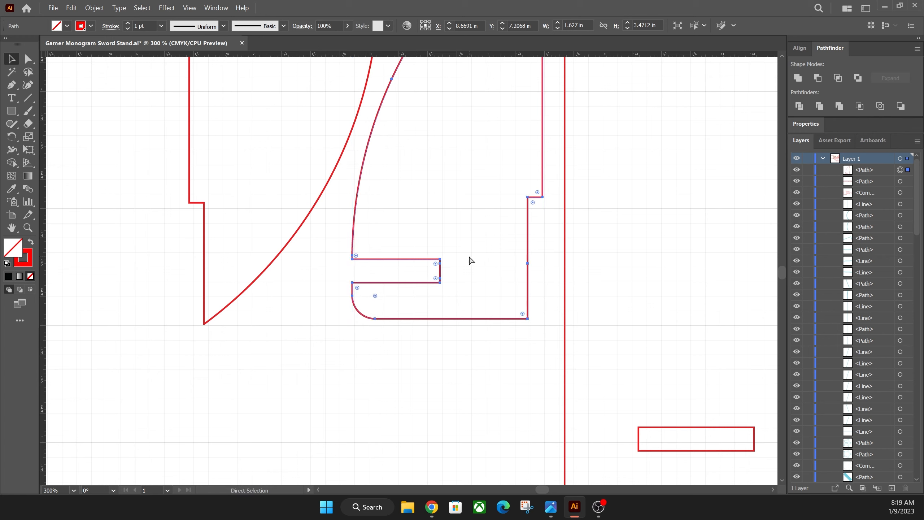
key("ctrl+0")
key("v")
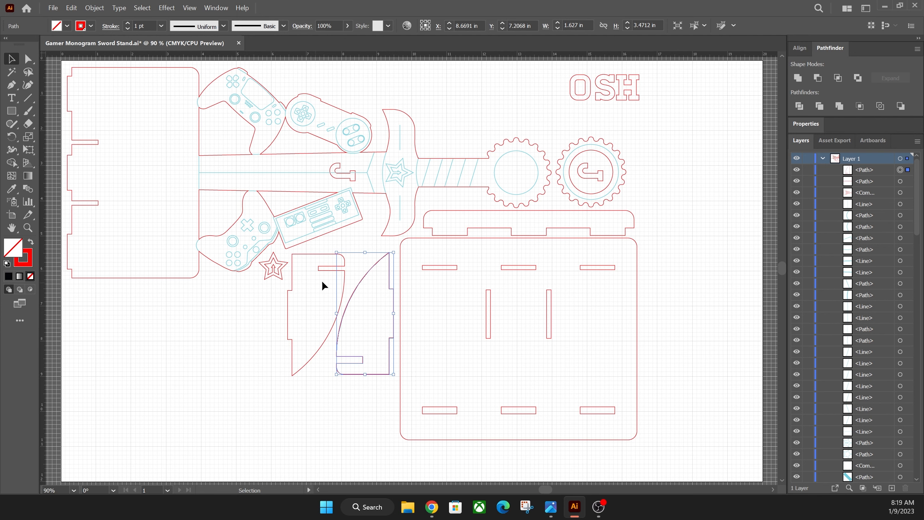
left_click(698, 286)
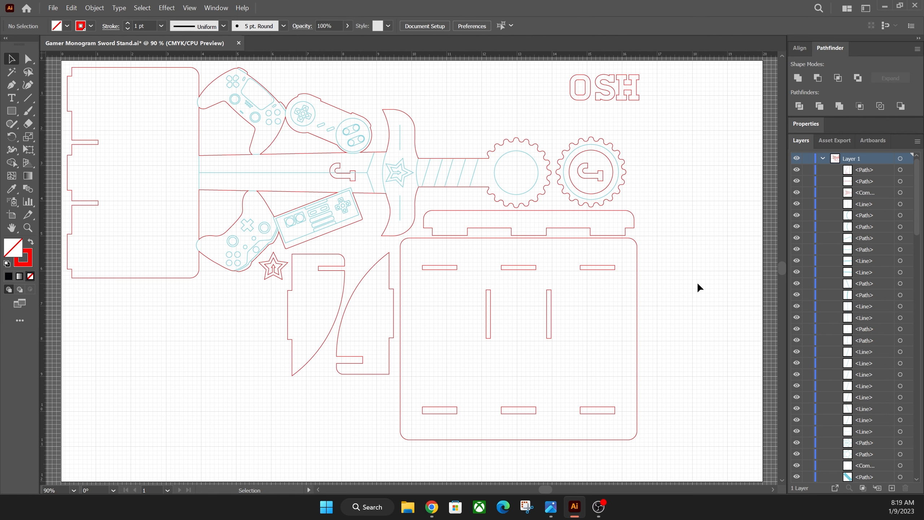
Switch to the Photos window and view the finished sword stand in white background.jpg
left_click(551, 506)
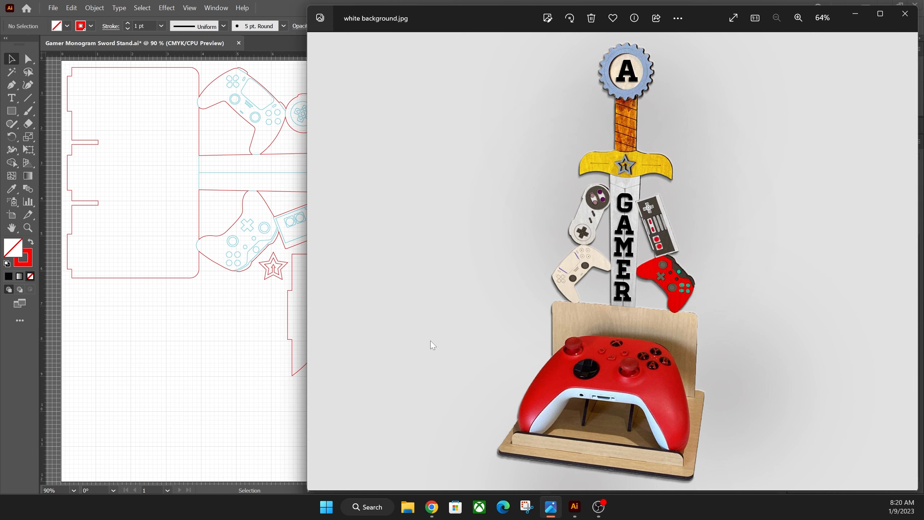